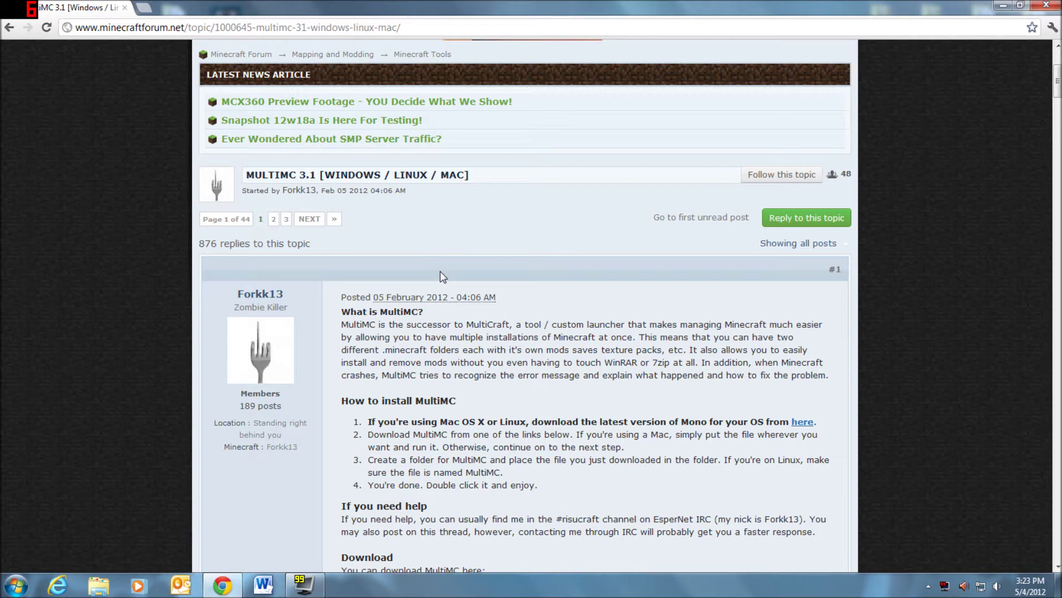
# Read the MultiMC 3.1 forum topic, including its description, installation instructions and download section.
pyautogui.scroll(3, 443, 277)
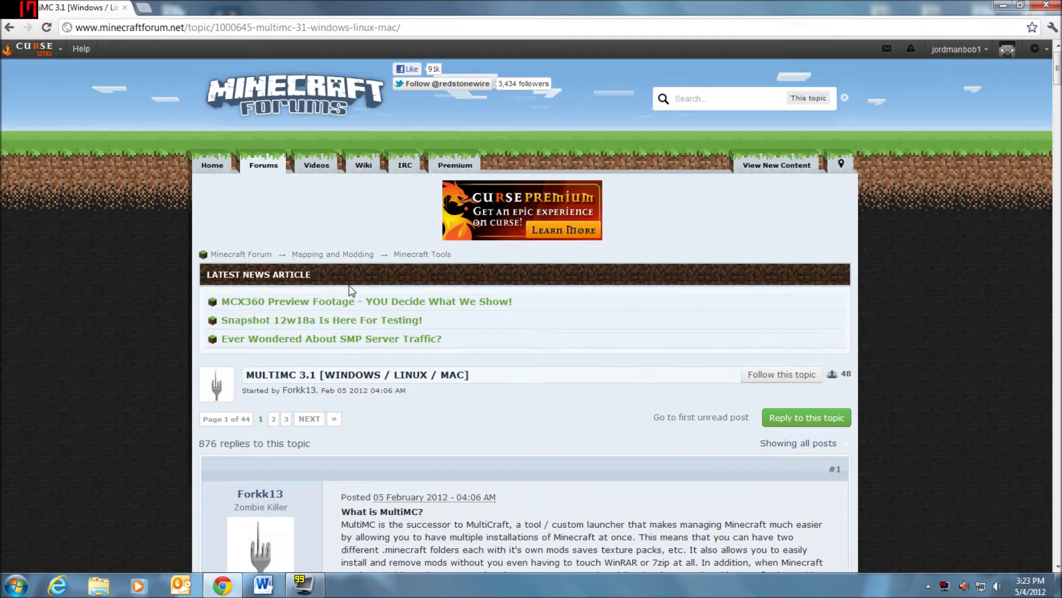
pyautogui.scroll(-2, 420, 257)
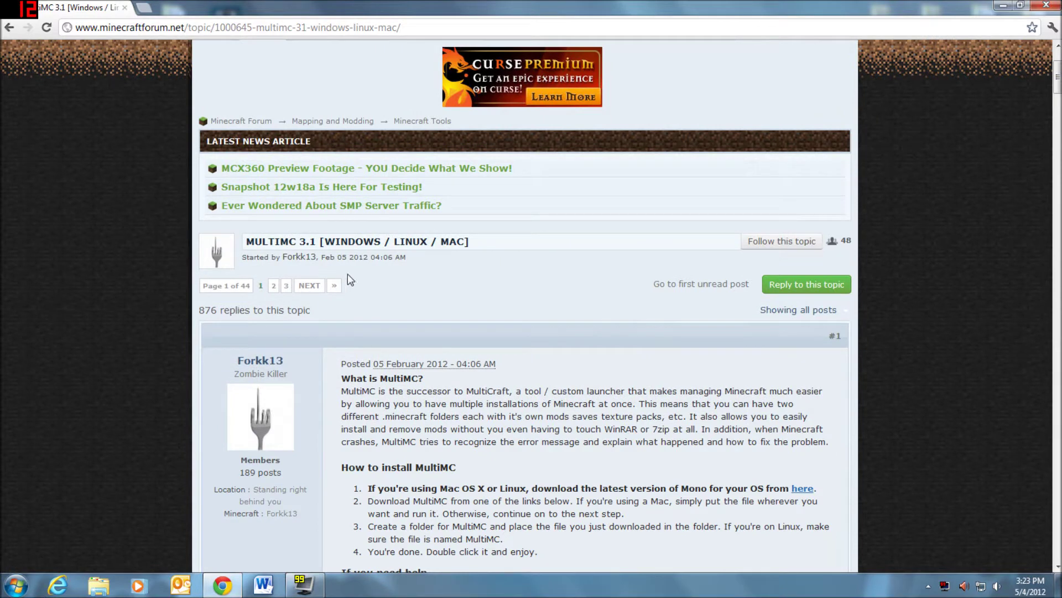
pyautogui.scroll(-8, 368, 255)
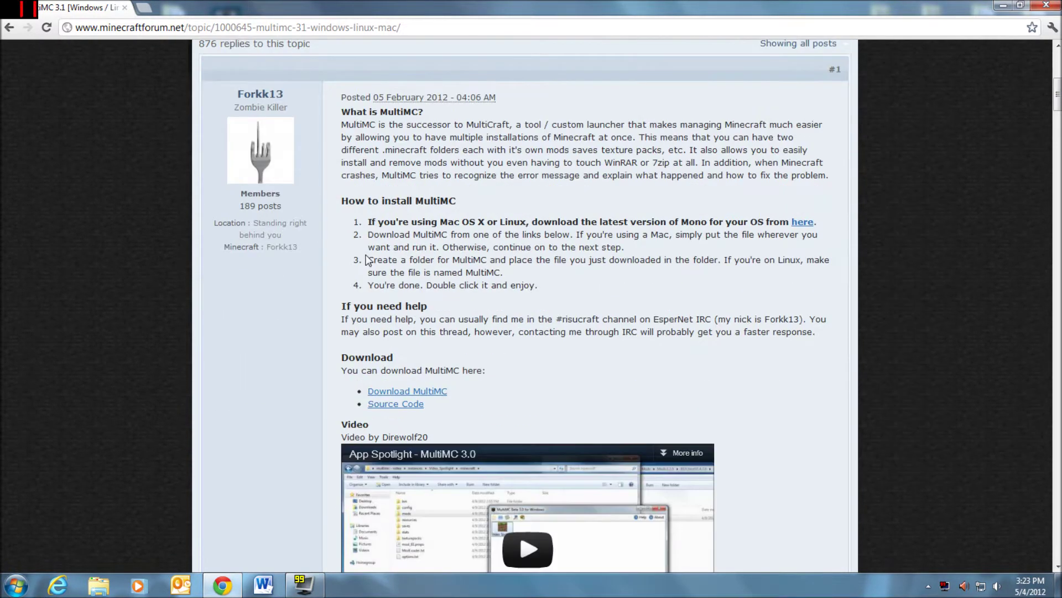
pyautogui.scroll(-5, 368, 255)
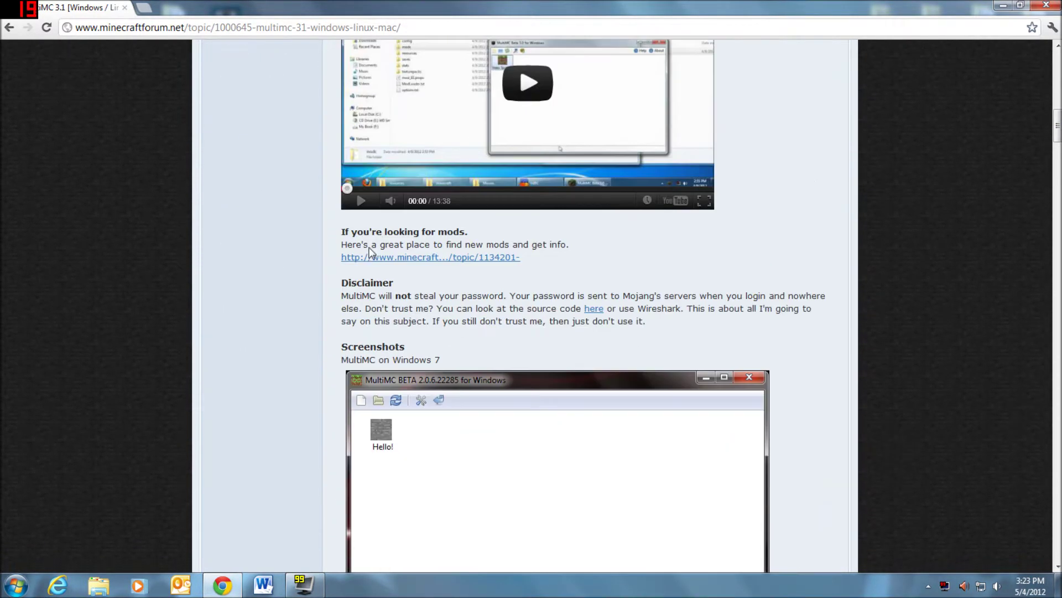
pyautogui.scroll(10, 370, 254)
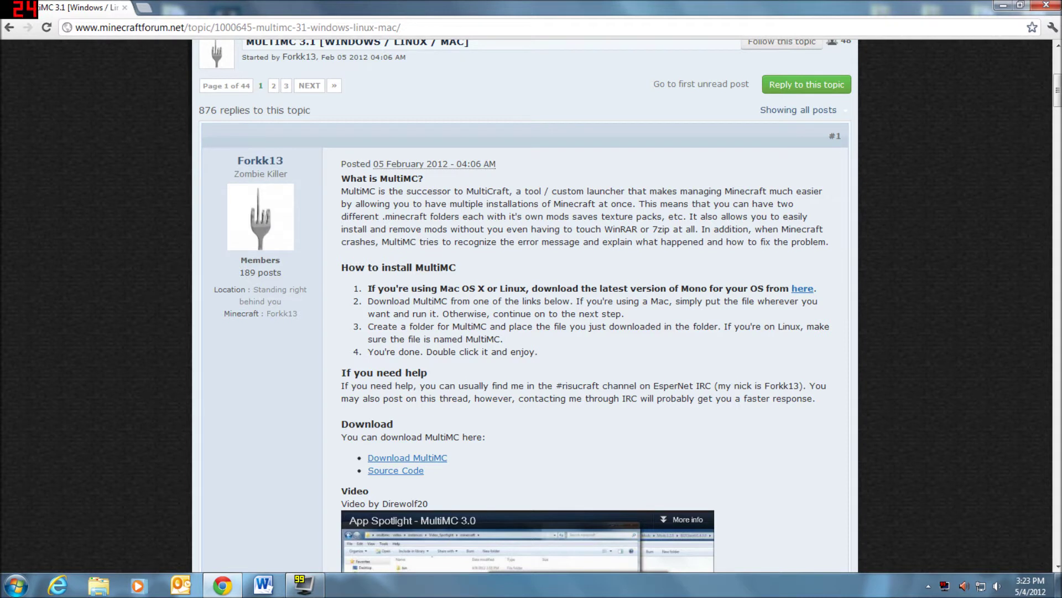
pyautogui.moveTo(551, 191); pyautogui.dragTo(611, 190)
pyautogui.click(611, 191)
pyautogui.scroll(-1, 416, 457)
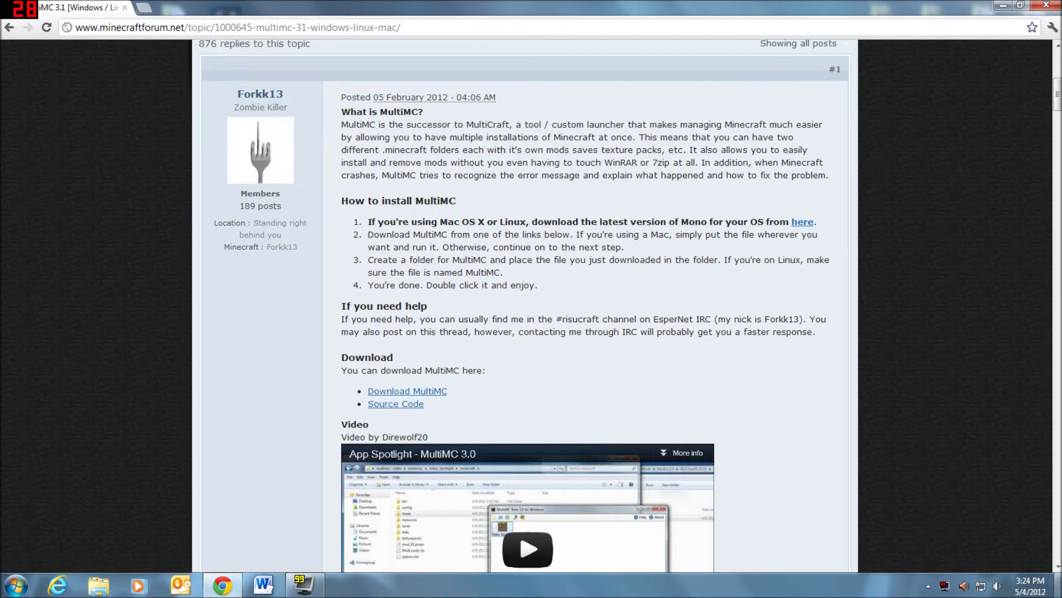
# Open New folder (2) from the desktop and run MultiMC.exe, accepting the security warning.
pyautogui.click(1058, 586)
pyautogui.click(581, 245)
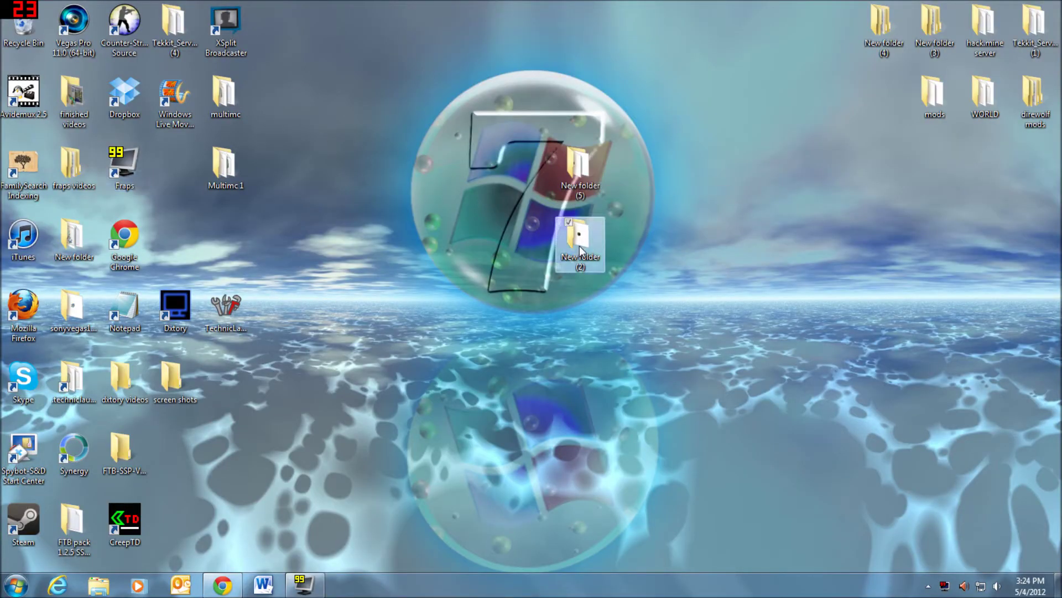
pyautogui.doubleClick(562, 238)
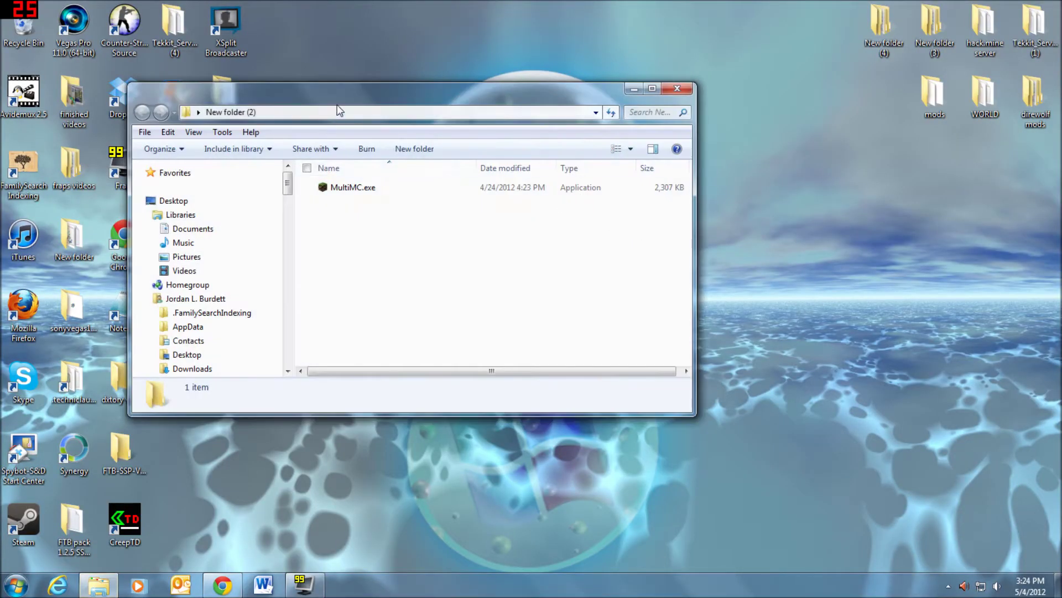
pyautogui.moveTo(366, 93); pyautogui.dragTo(567, 99)
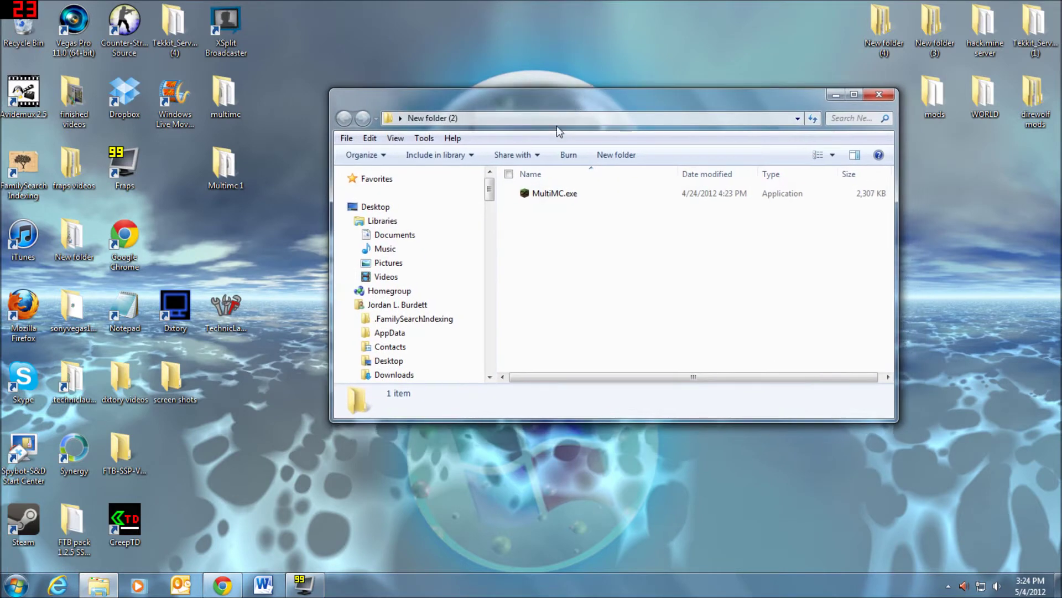
pyautogui.click(560, 194)
pyautogui.doubleClick(562, 195)
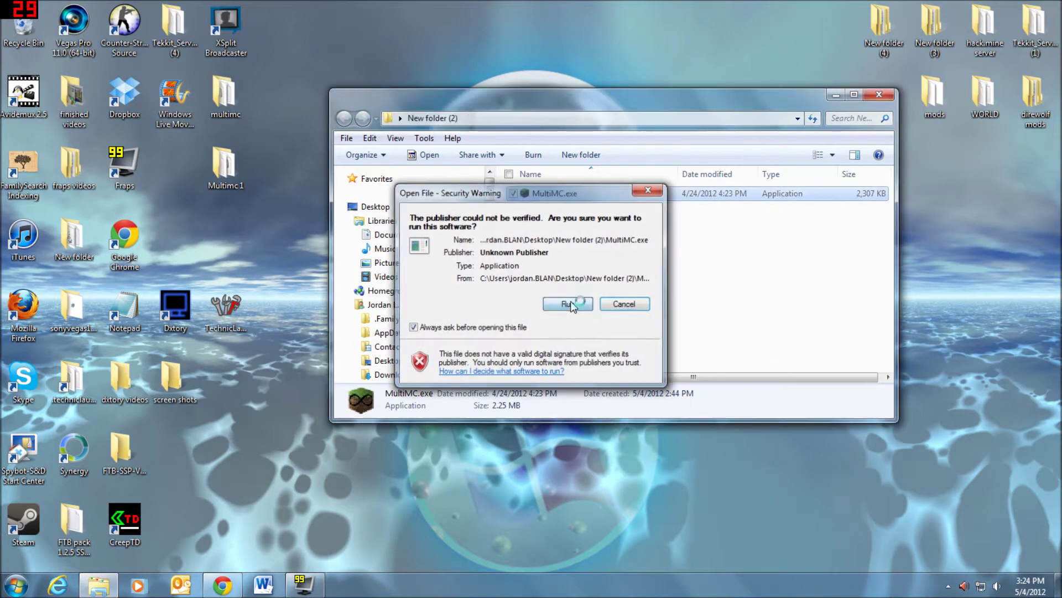
pyautogui.click(572, 304)
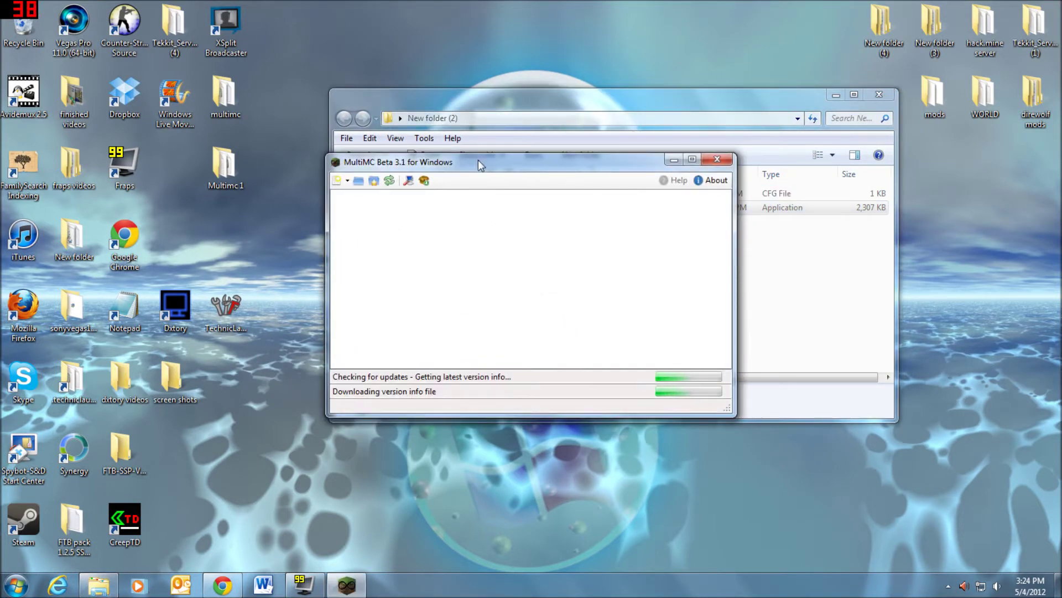
pyautogui.moveTo(478, 160); pyautogui.dragTo(434, 170)
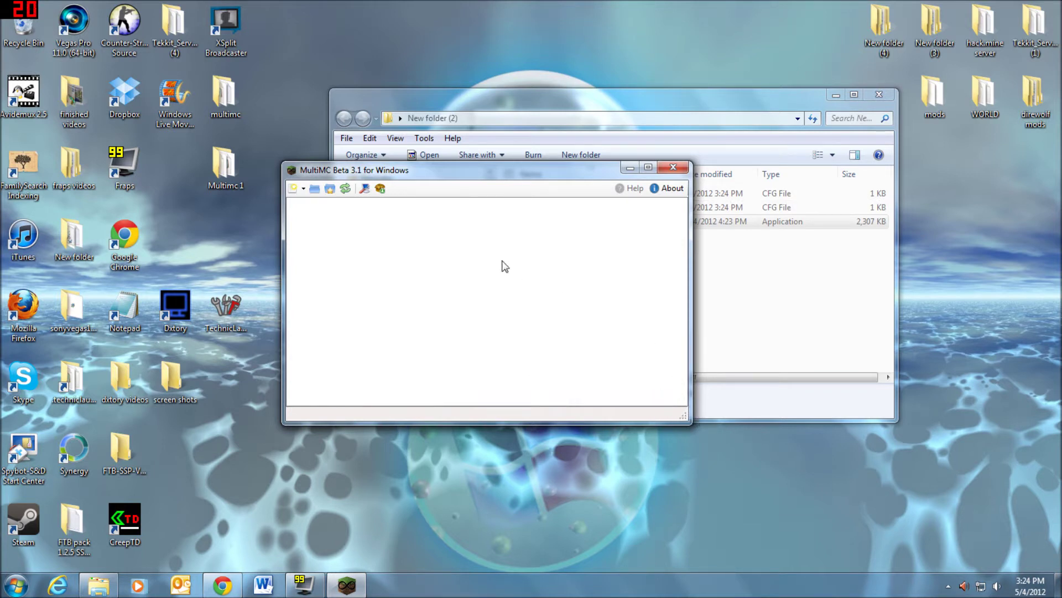
# Create a new MultiMC instance named "Mod spotlight thingy".
pyautogui.click(305, 189)
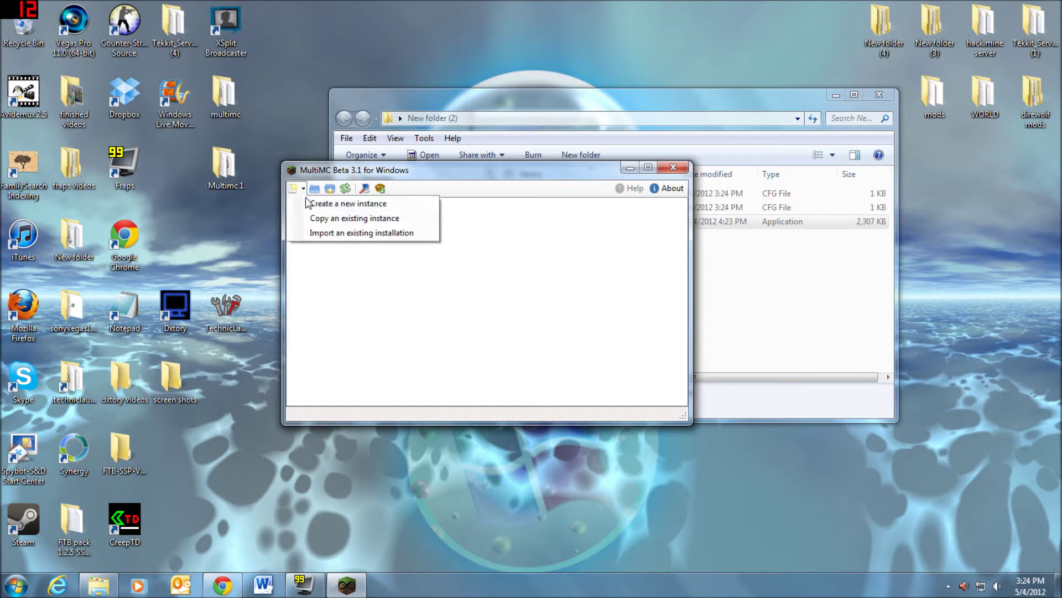
pyautogui.click(294, 189)
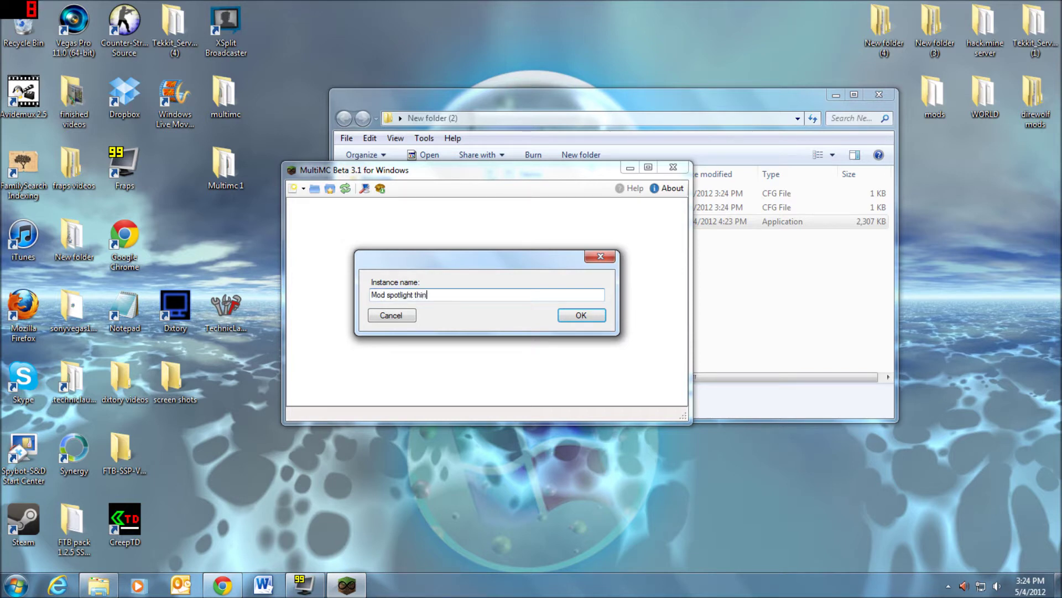
pyautogui.press('Return')
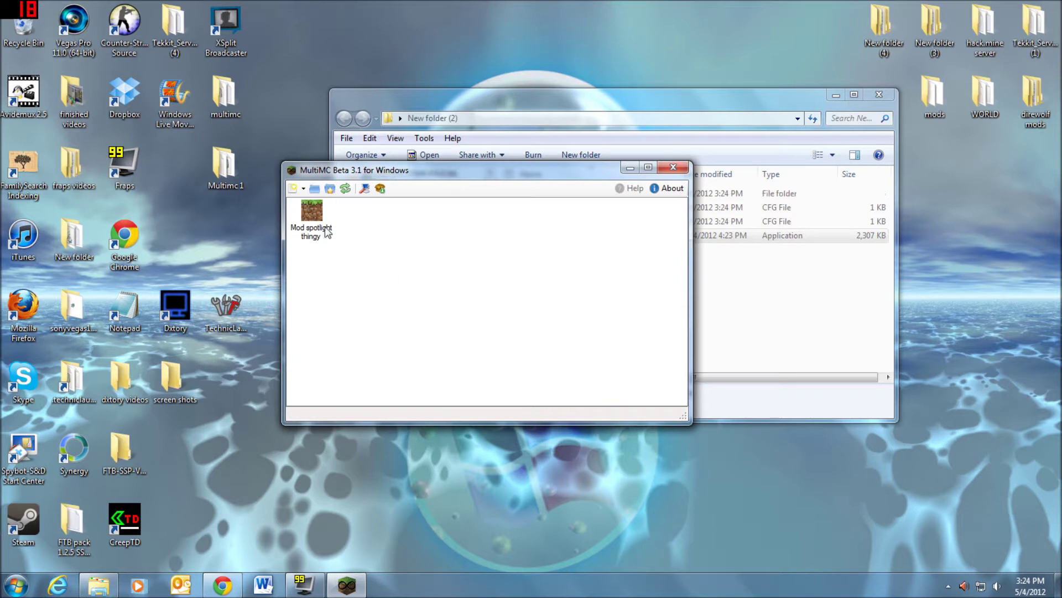
# Launch the Mod spotlight thingy instance and try to log in with the account username and password, with Remember Username enabled.
pyautogui.doubleClick(312, 213)
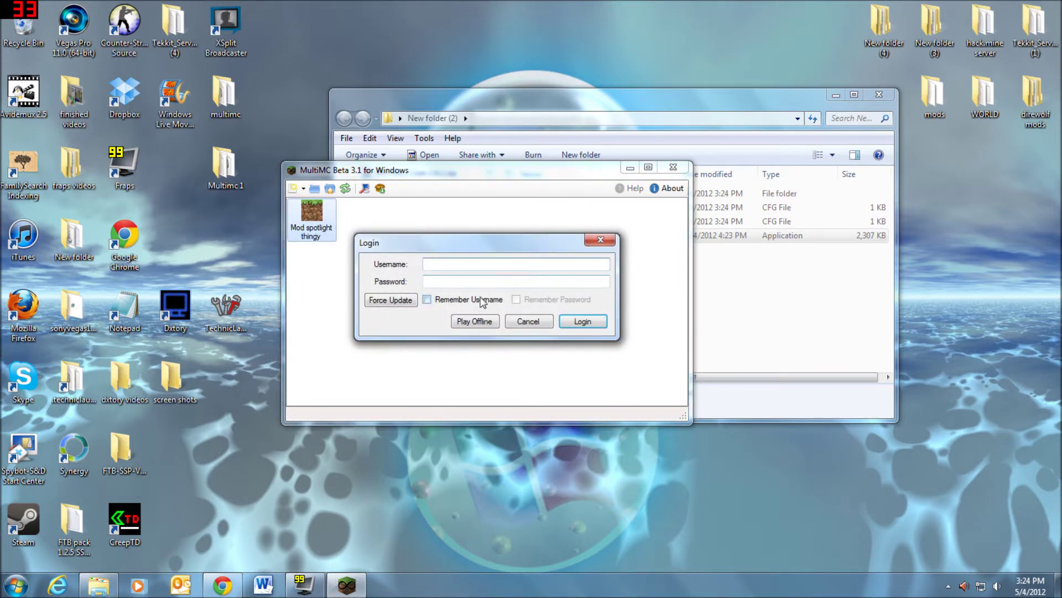
pyautogui.write('Jordmanbob')
pyautogui.press('Tab')
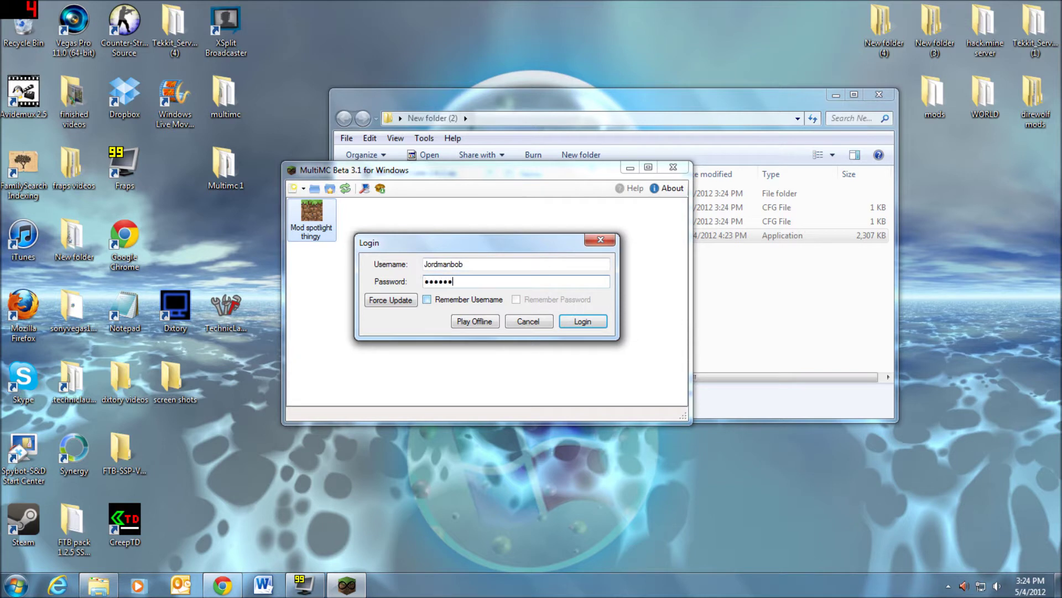
pyautogui.click(440, 299)
pyautogui.click(576, 320)
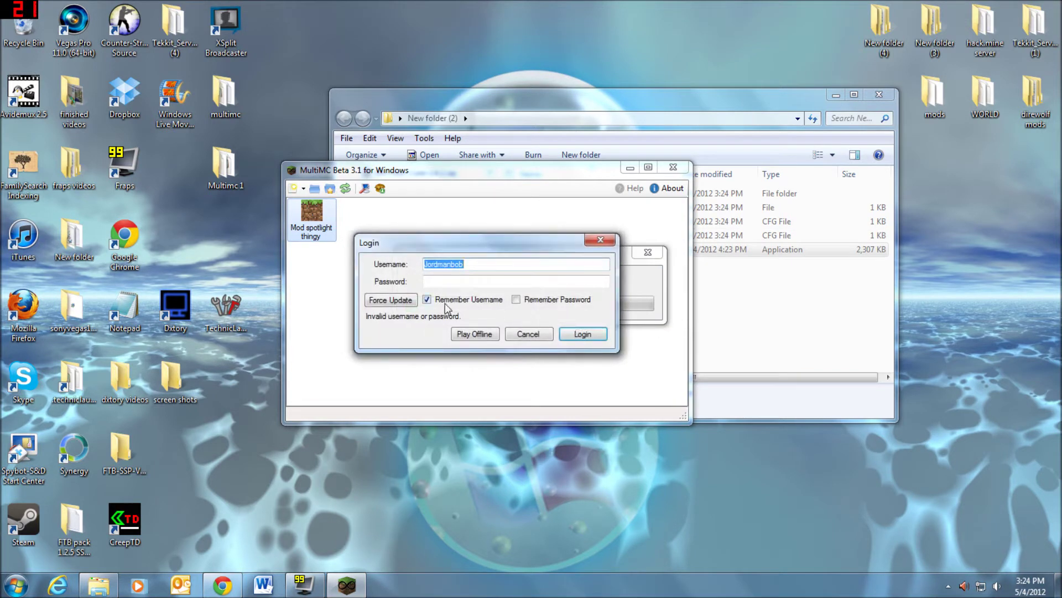
# Enable Remember Password, log in with the account password again, and quit Minecraft from its title screen.
pyautogui.click(516, 299)
pyautogui.click(481, 282)
pyautogui.write('●')
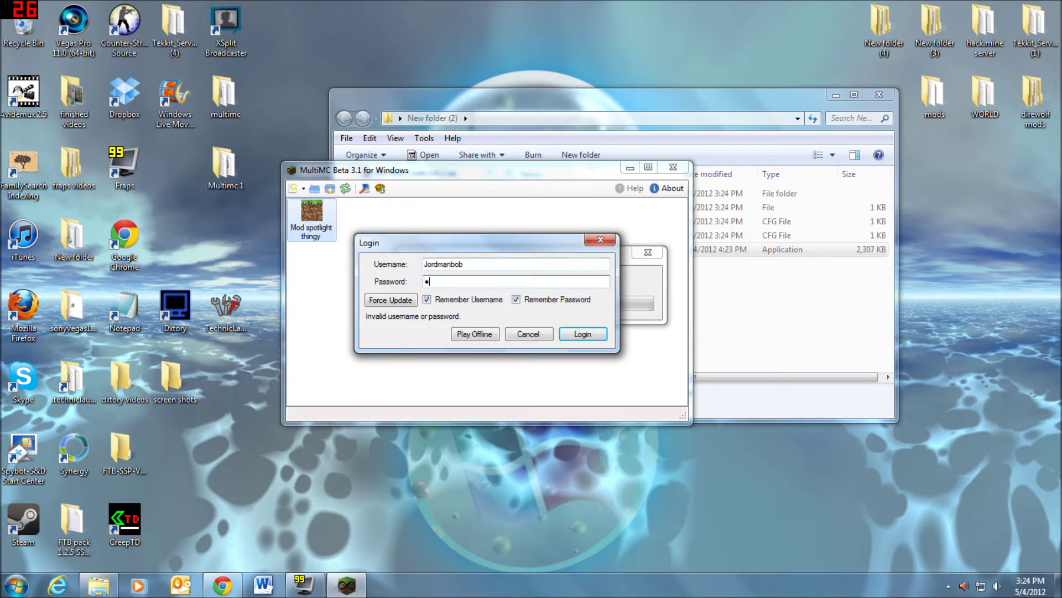
pyautogui.write('●●●')
pyautogui.press('Return')
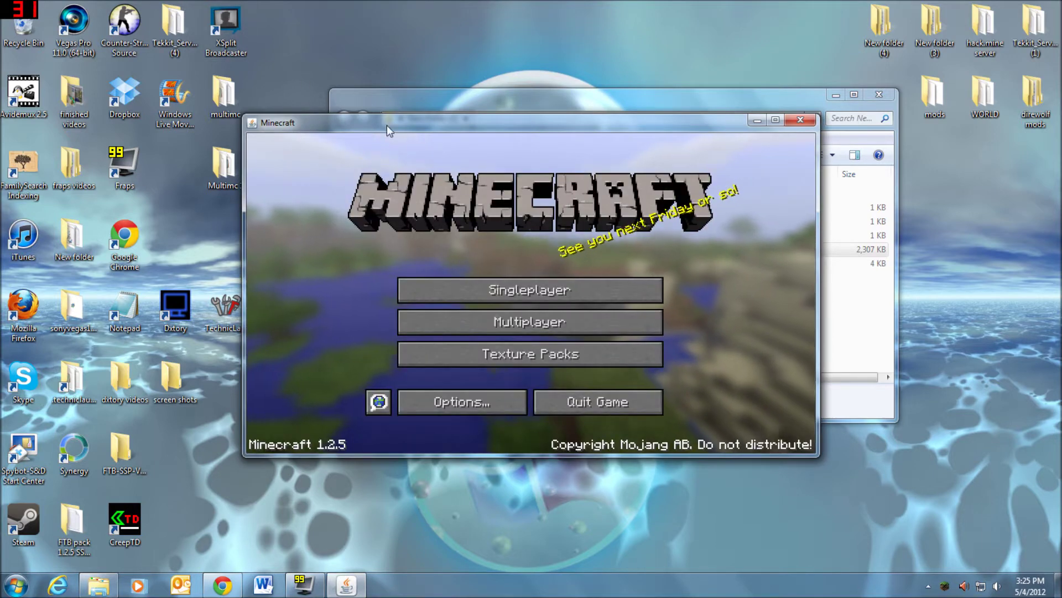
pyautogui.click(583, 402)
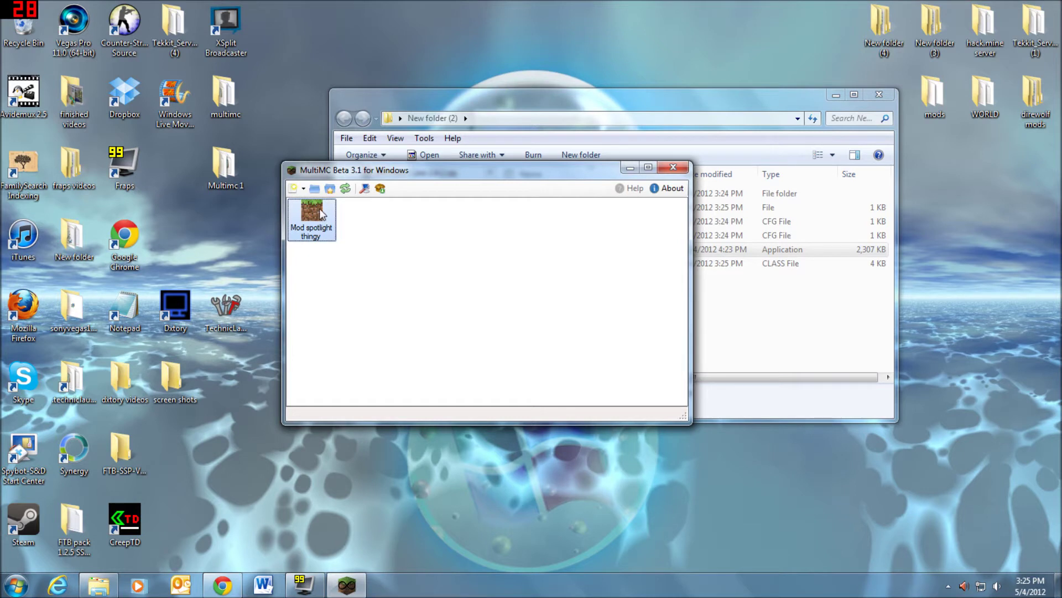
# Open the mod editor of the Mod spotlight thingy instance and snap its window to one half of the screen.
pyautogui.rightClick(313, 218)
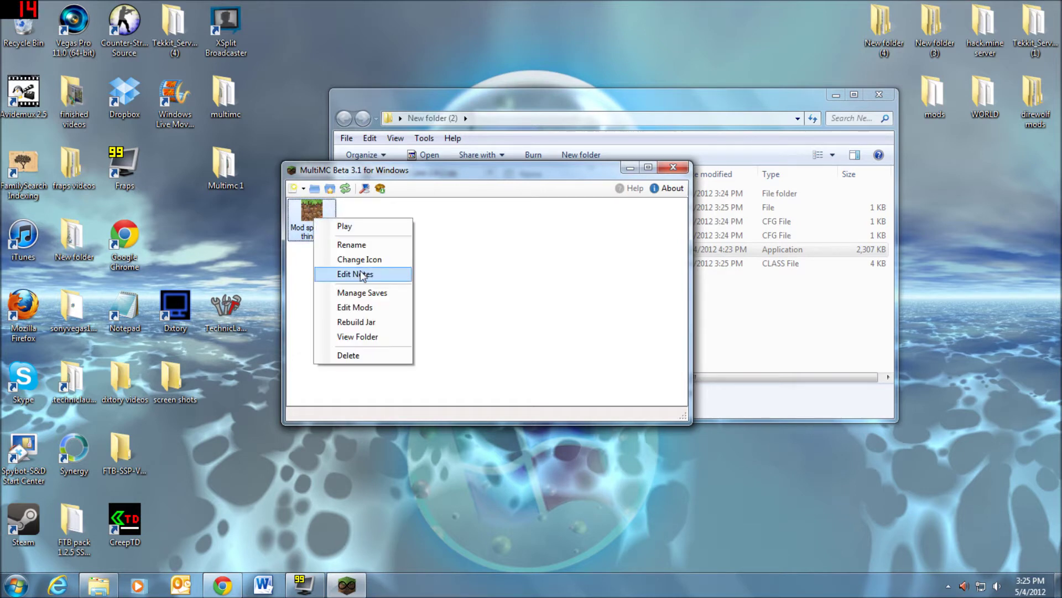
pyautogui.click(374, 308)
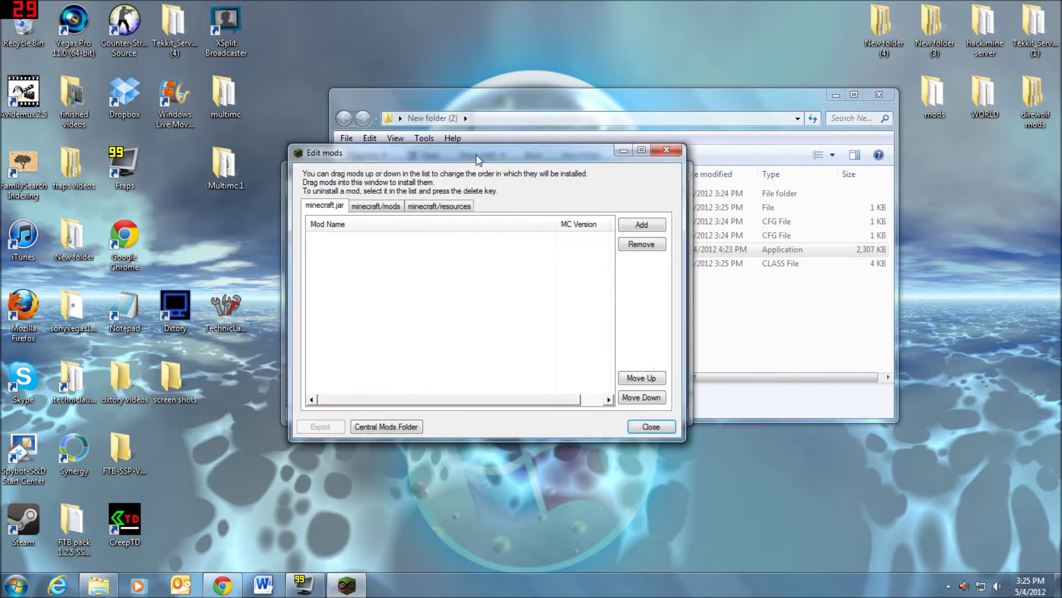
pyautogui.moveTo(476, 155); pyautogui.dragTo(1053, 186)
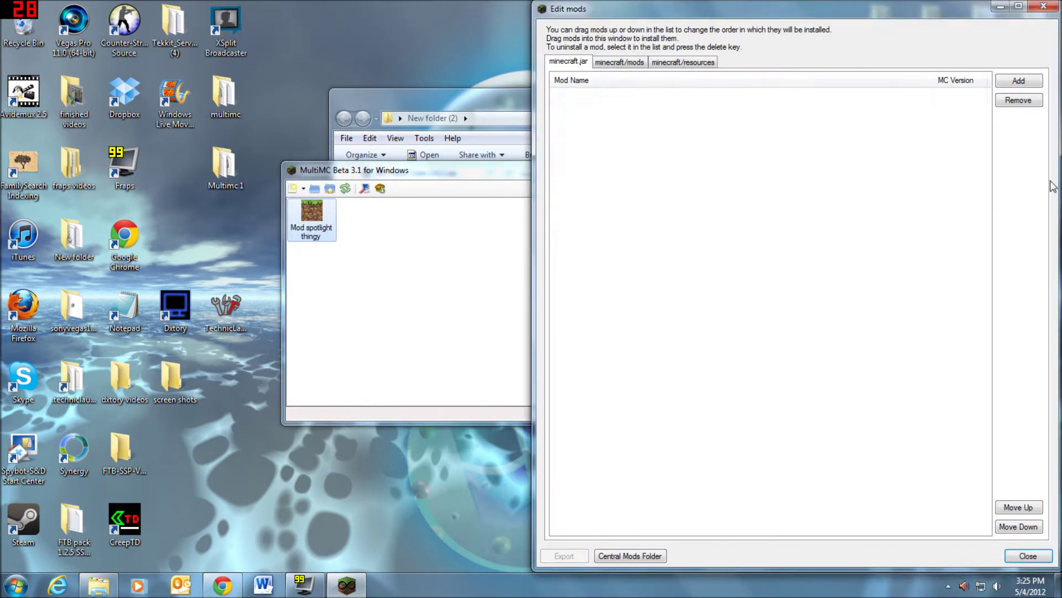
# Open New folder (5) from the desktop and snap it to the other half of the screen, beside the Edit mods window.
pyautogui.moveTo(435, 102); pyautogui.dragTo(316, 162)
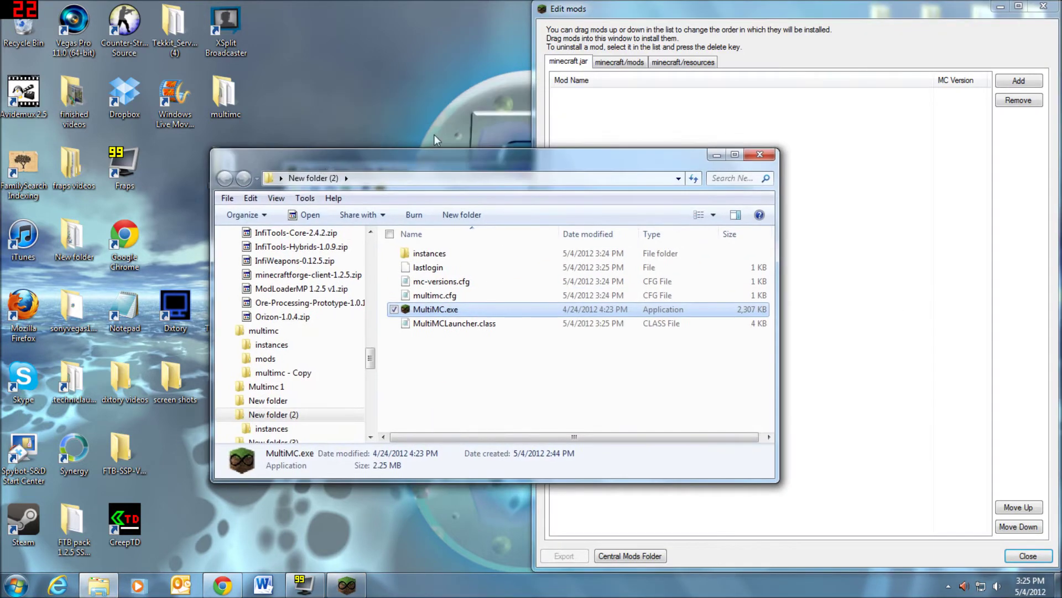
pyautogui.click(339, 55)
pyautogui.click(1058, 585)
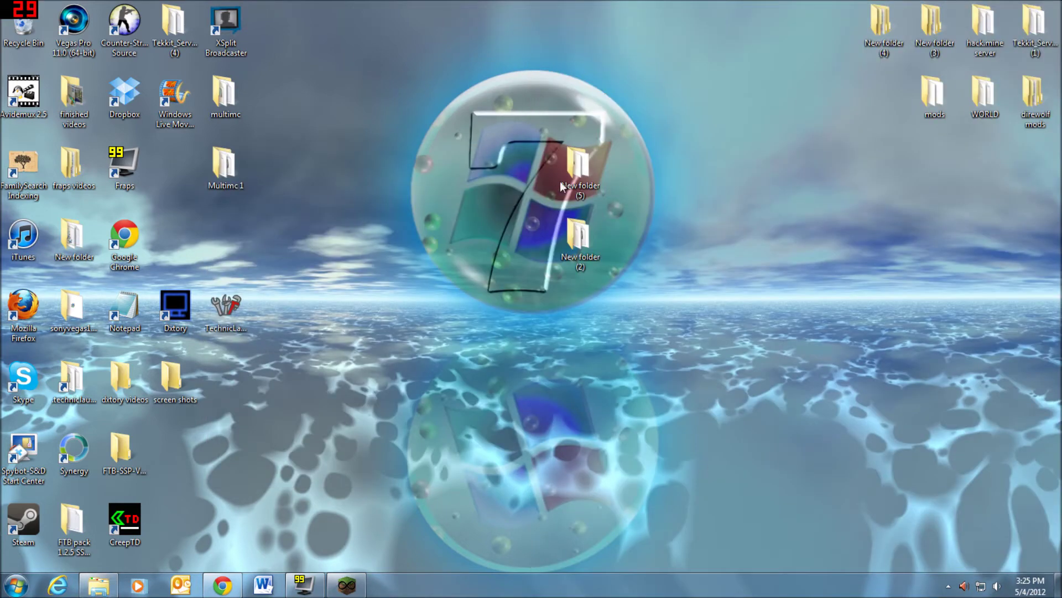
pyautogui.doubleClick(570, 178)
pyautogui.moveTo(500, 187); pyautogui.dragTo(1, 187)
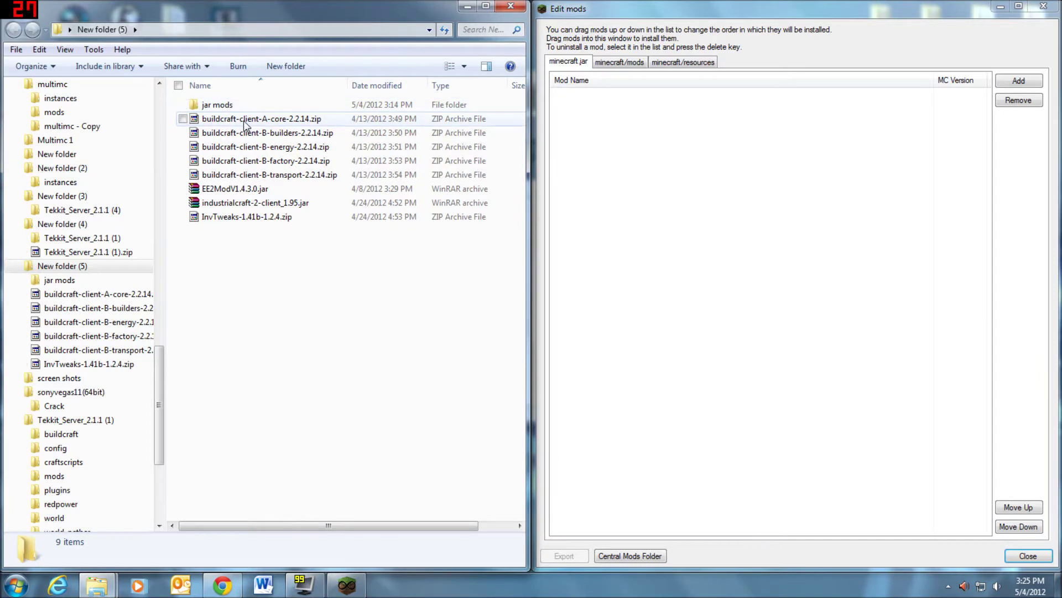
# Look through the instance's minecraft/mods and minecraft/resources lists, and return to the minecraft.jar list.
pyautogui.click(570, 70)
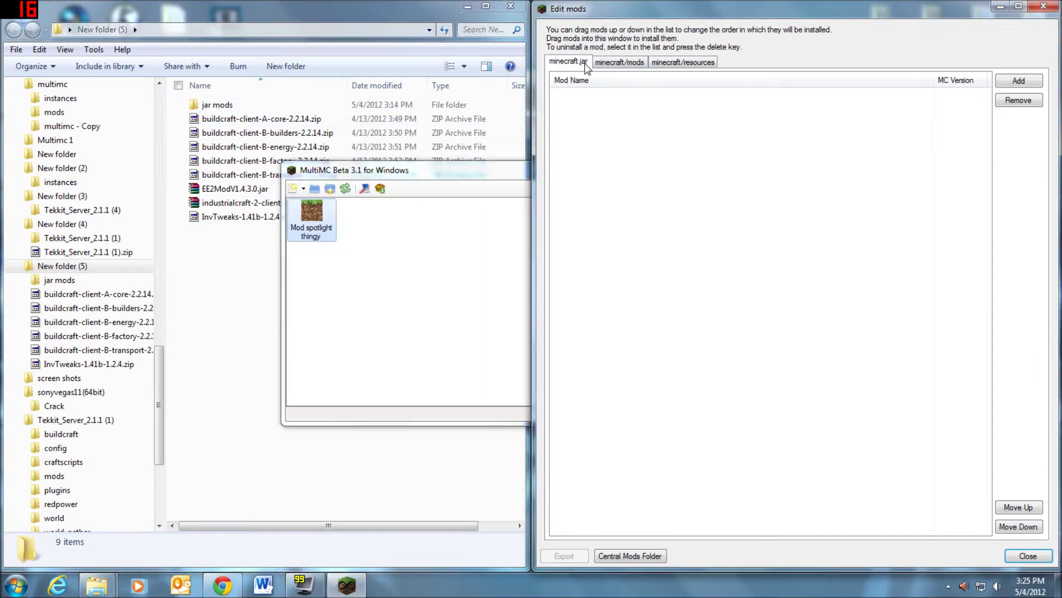
pyautogui.click(622, 60)
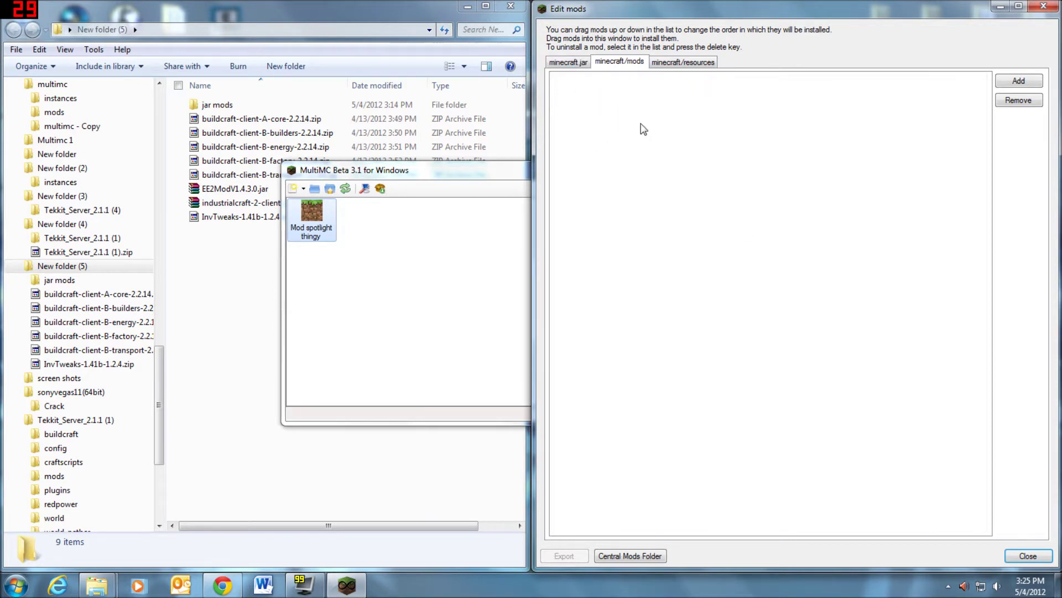
pyautogui.click(676, 62)
pyautogui.click(602, 63)
pyautogui.click(570, 62)
# From the jar mods folder, add ModLoader (1), AudioMod and minecraftforge-client-3.1.2.94 to the minecraft.jar list in that order.
pyautogui.click(273, 260)
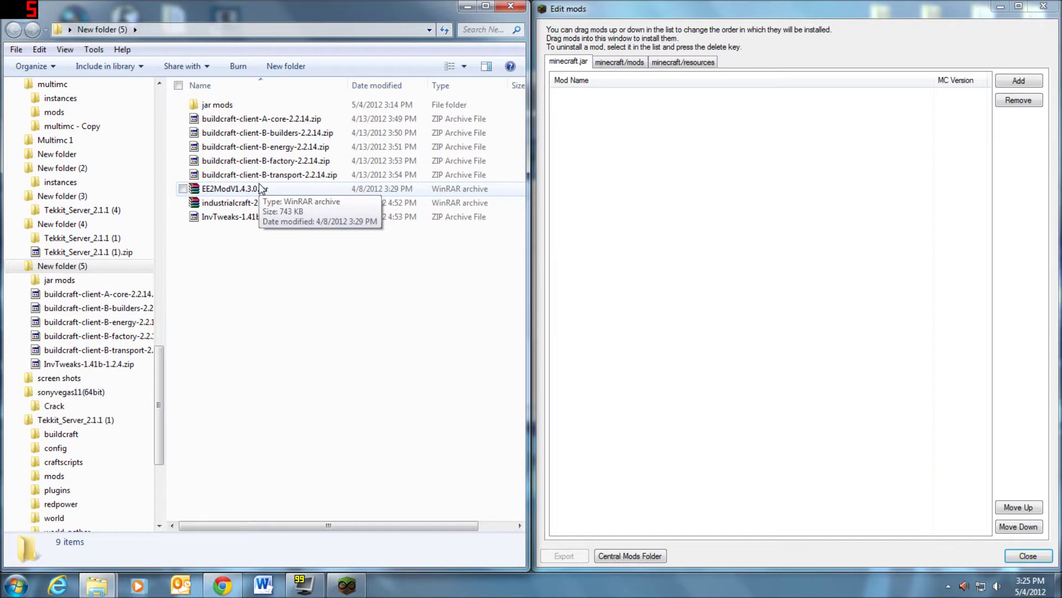
pyautogui.doubleClick(210, 105)
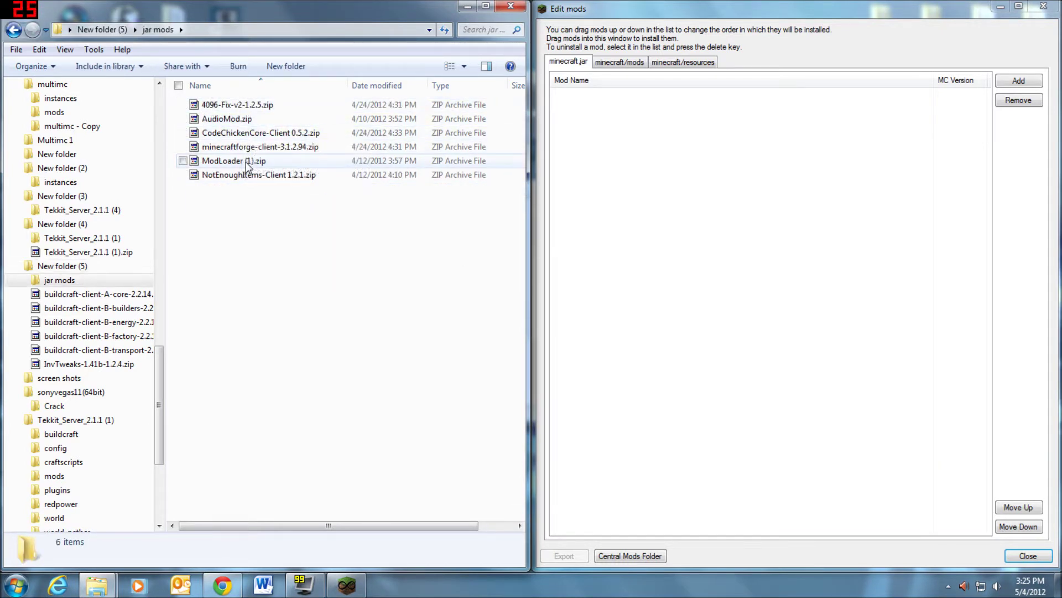
pyautogui.moveTo(246, 166); pyautogui.dragTo(605, 252)
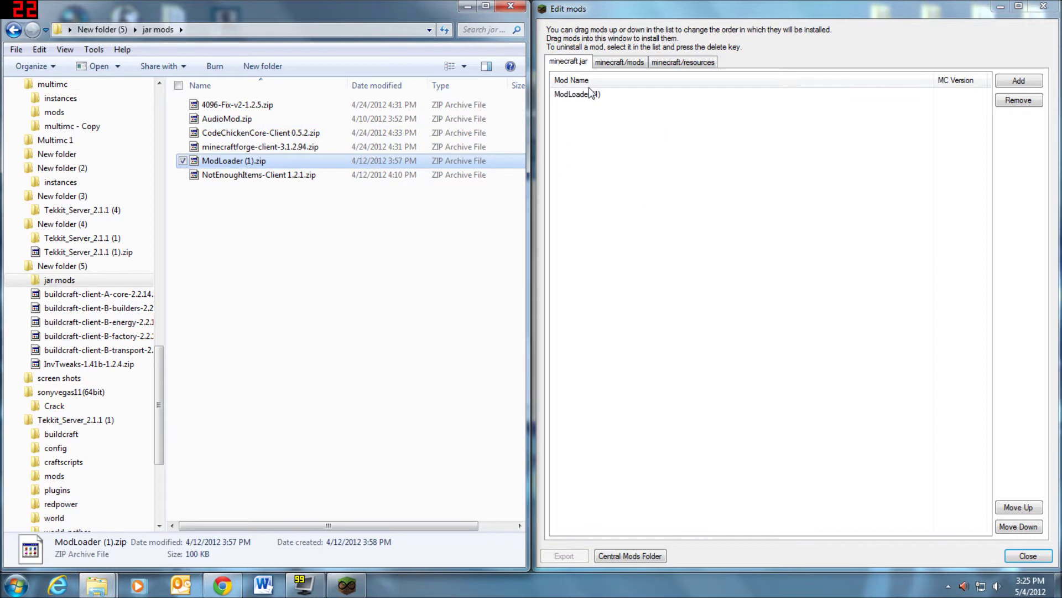
pyautogui.moveTo(228, 119); pyautogui.dragTo(635, 142)
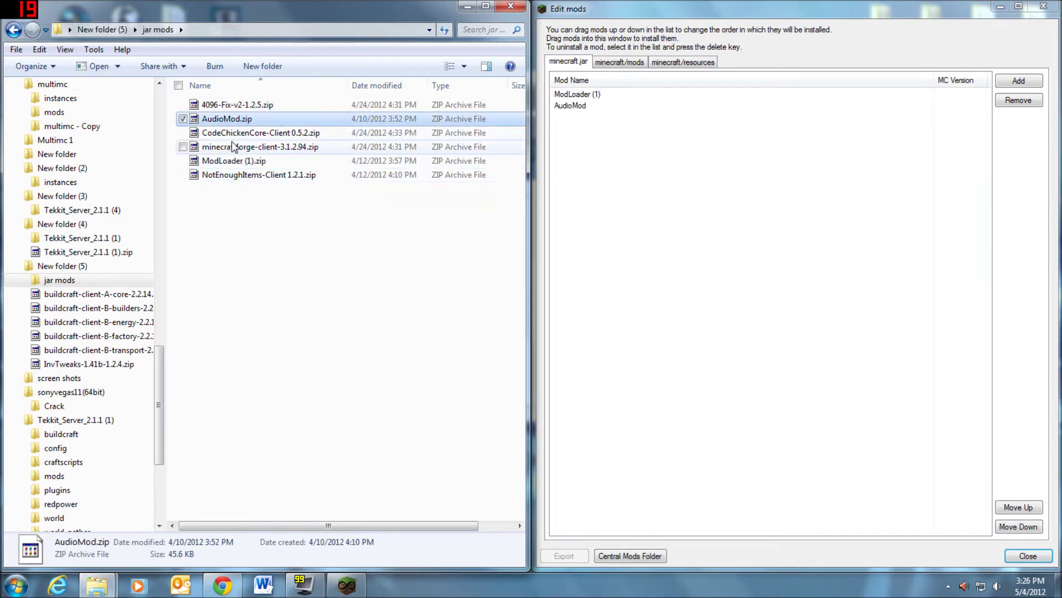
pyautogui.moveTo(238, 146); pyautogui.dragTo(609, 161)
# Add 4096-Fix-v2-1.2.5, CodeChickenCore-Client 0.5.2 and NotEnoughItems-Client 1.2.1 to the minecraft.jar list in that order.
pyautogui.moveTo(194, 105); pyautogui.dragTo(692, 161)
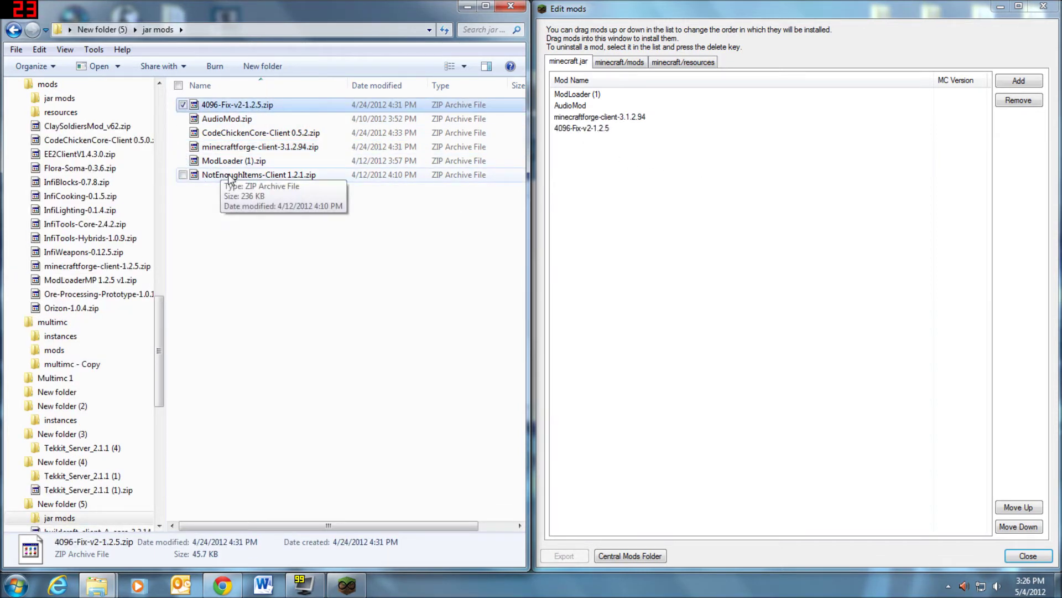
pyautogui.moveTo(222, 133); pyautogui.dragTo(631, 178)
pyautogui.moveTo(215, 175); pyautogui.dragTo(685, 225)
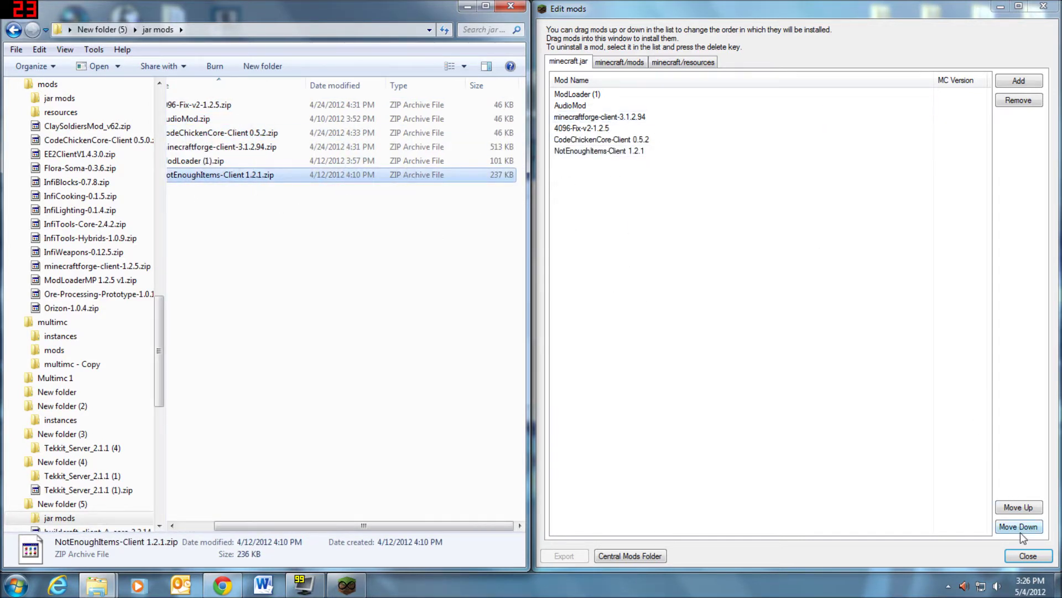
# Close the mod editor and launch the Mod spotlight thingy instance with the saved login.
pyautogui.click(1029, 557)
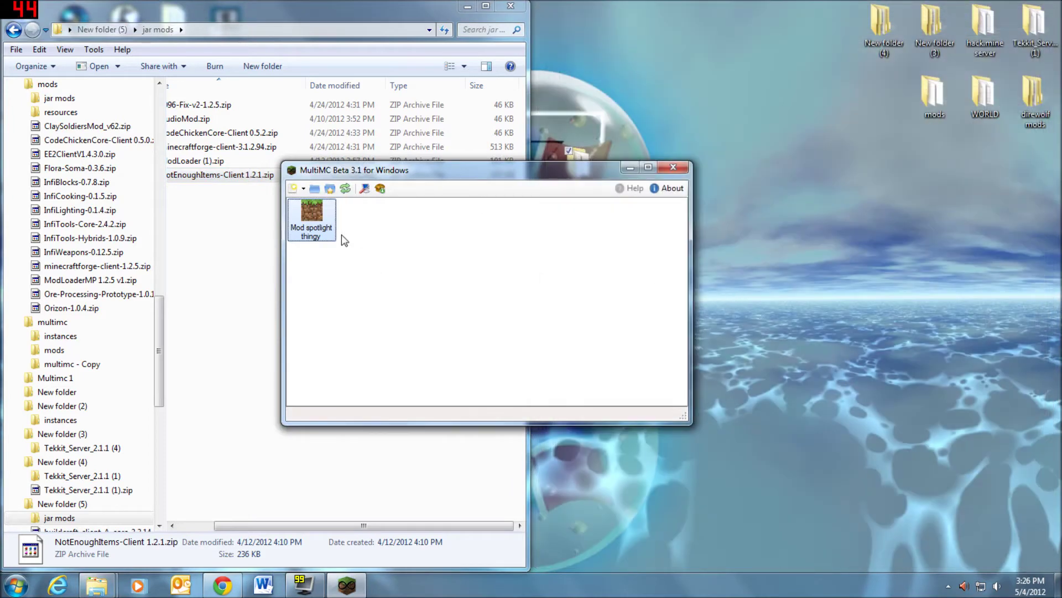
pyautogui.doubleClick(332, 235)
pyautogui.click(588, 318)
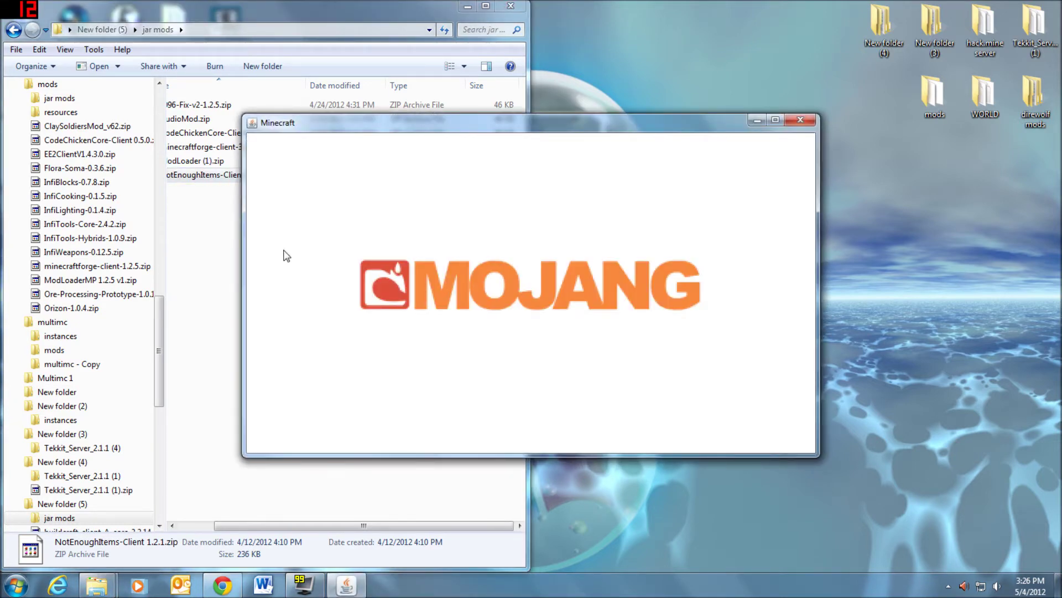
# Create a new singleplayer world and check the inventory screen for the NotEnoughItems item list.
pyautogui.click(500, 295)
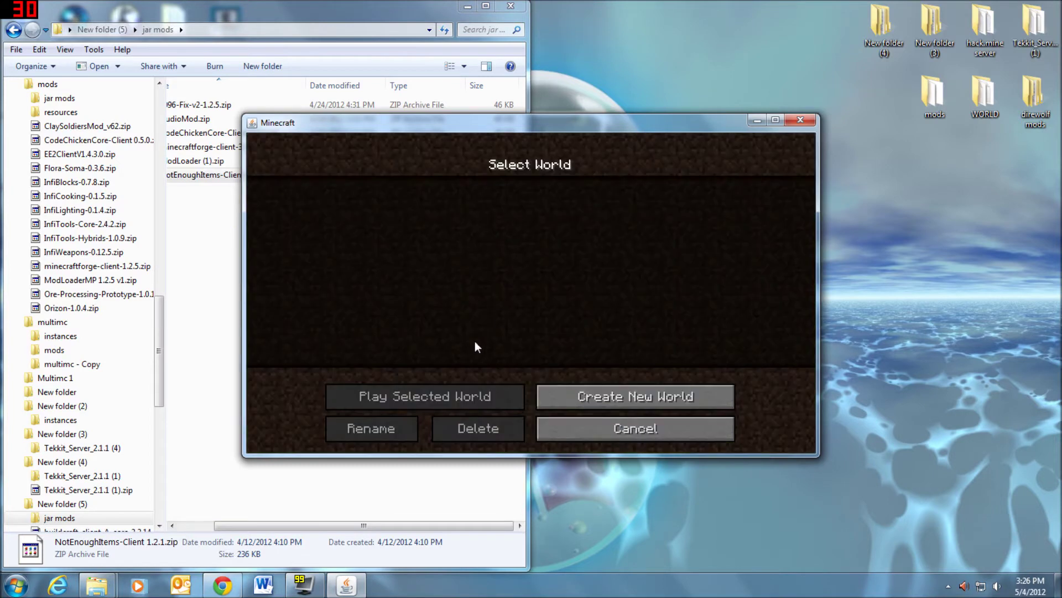
pyautogui.click(646, 400)
pyautogui.click(476, 436)
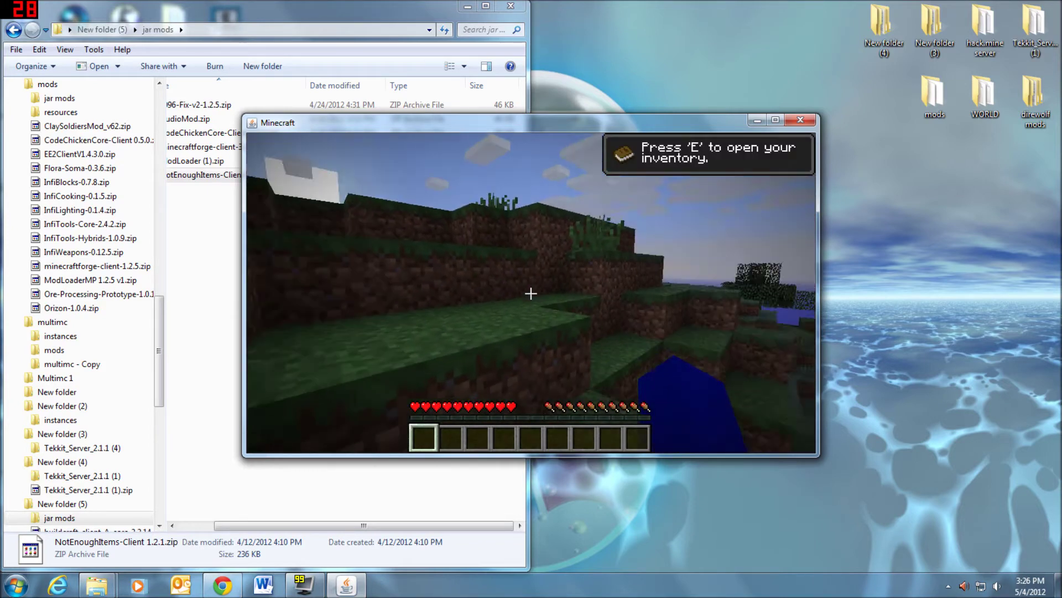
pyautogui.press('e')
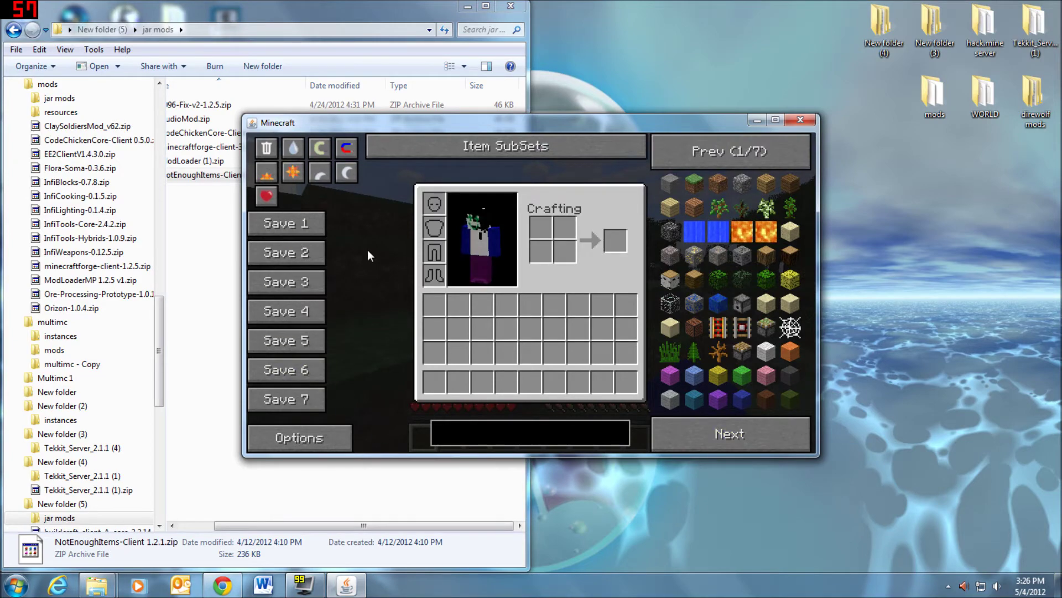
pyautogui.press('e')
# In the game's video settings, set Render Distance to Normal, Graphics to Fast and Performance to Max FPS.
pyautogui.press('Escape')
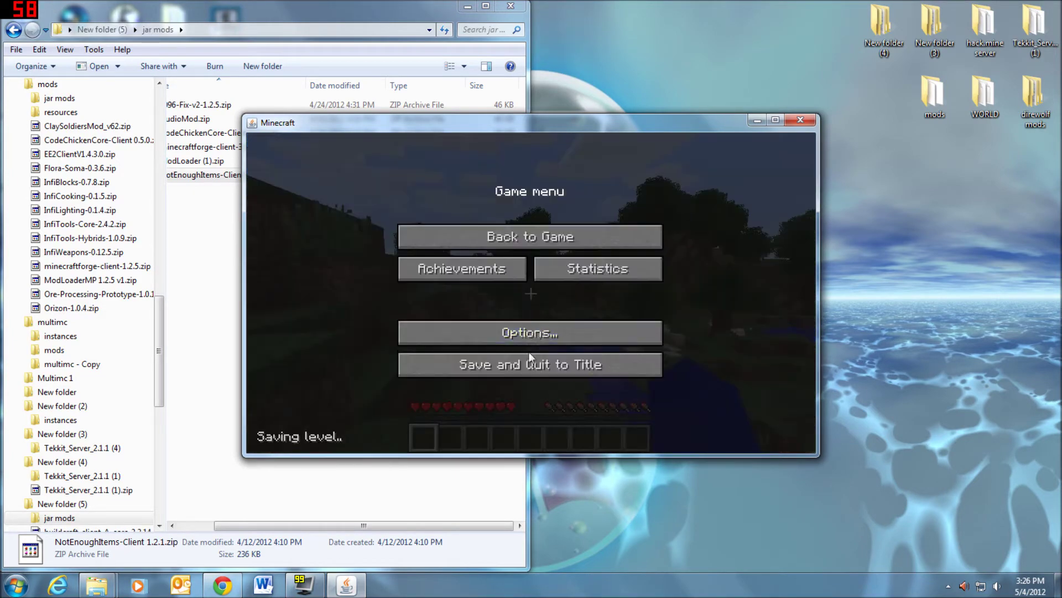
pyautogui.click(532, 332)
pyautogui.click(536, 311)
pyautogui.click(647, 206)
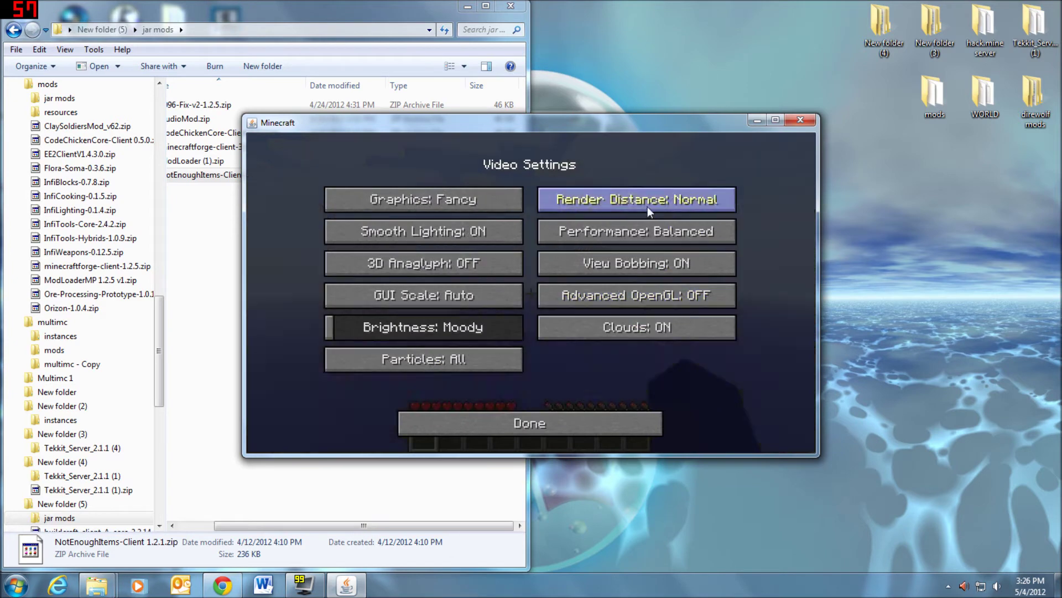
pyautogui.click(509, 206)
pyautogui.click(628, 229)
pyautogui.click(593, 238)
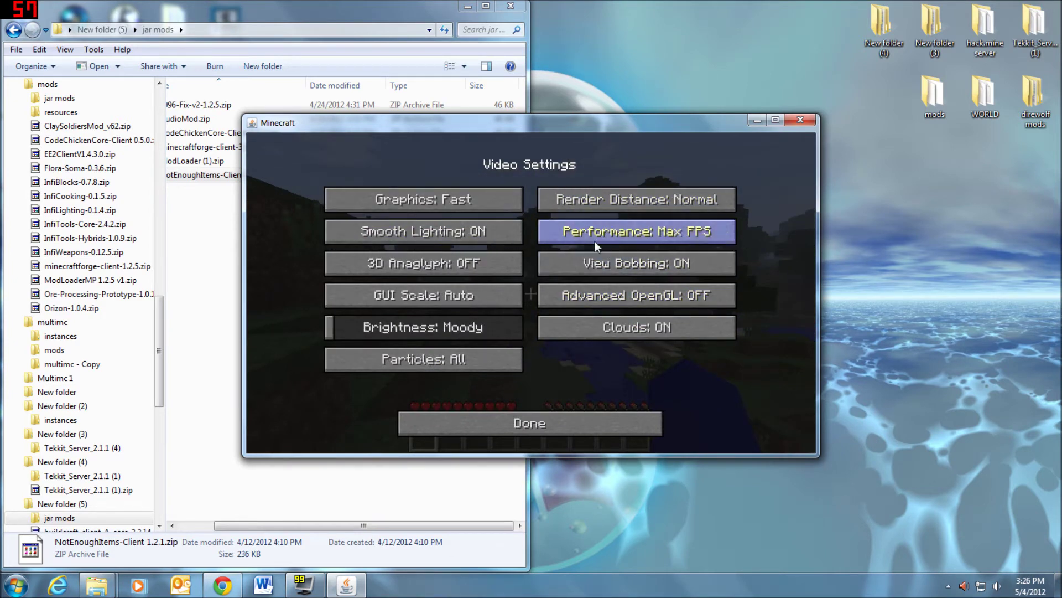
# Turn Advanced OpenGL on, raise Brightness to the maximum, and return to the game.
pyautogui.click(659, 297)
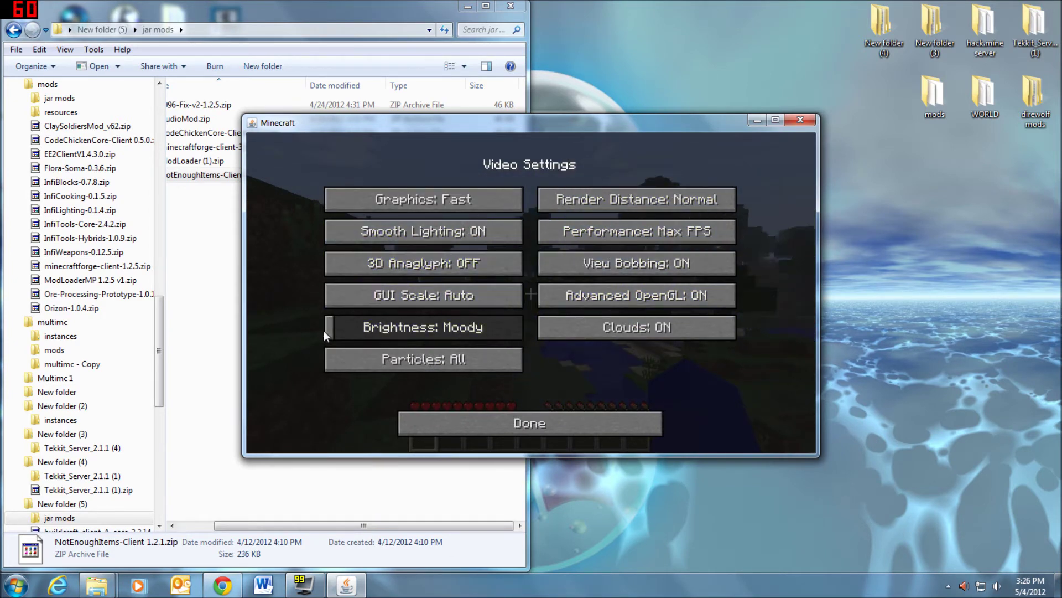
pyautogui.moveTo(338, 326); pyautogui.dragTo(525, 334)
pyautogui.click(527, 420)
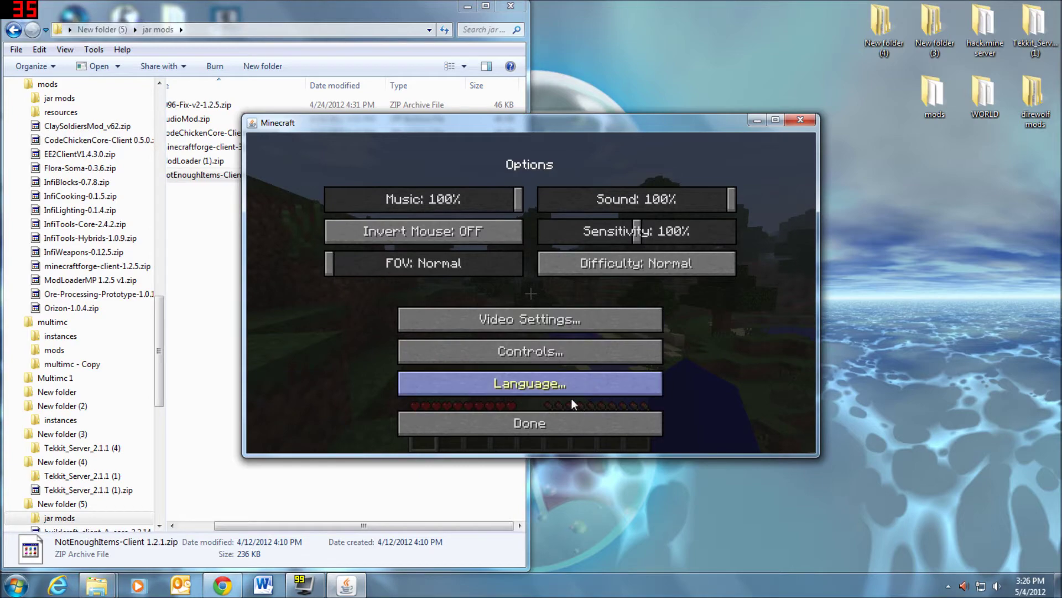
pyautogui.click(548, 420)
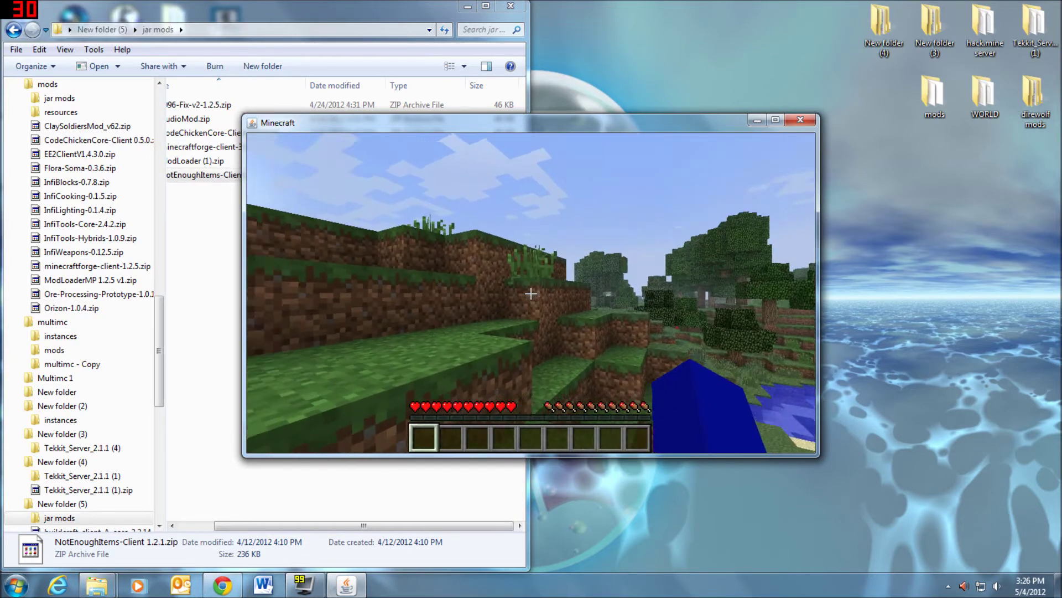
# Walk onto the grass and fill the hotbar with stacks of 64 from the inventory's item list, including sandstone, water and leaves.
pyautogui.press('w')
pyautogui.press('space')
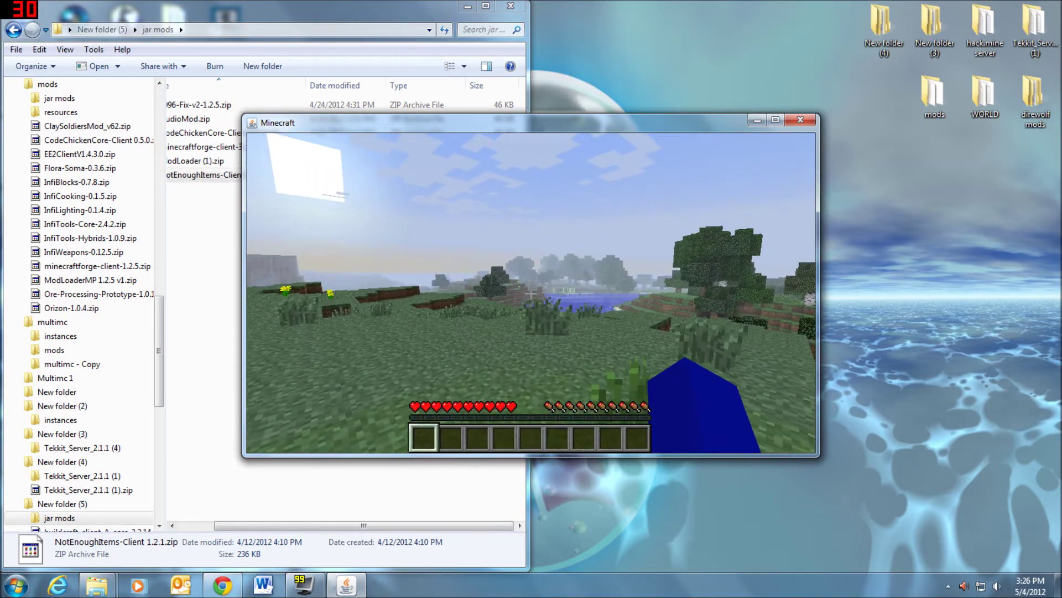
pyautogui.press('e')
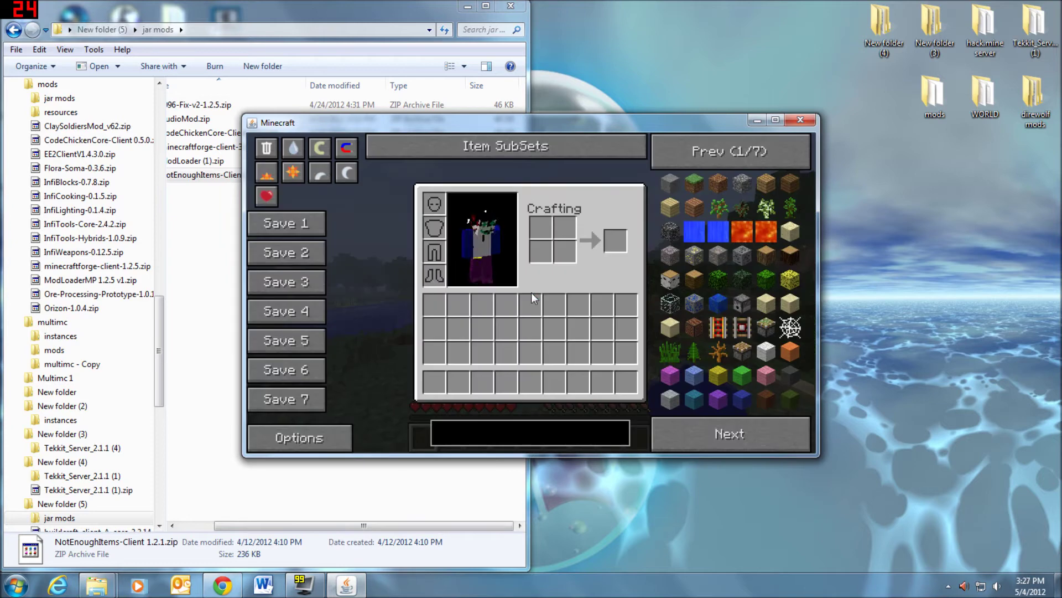
pyautogui.click(767, 303)
pyautogui.click(767, 255)
pyautogui.click(742, 255)
pyautogui.click(695, 231)
pyautogui.click(718, 209)
pyautogui.click(742, 279)
pyautogui.click(767, 279)
pyautogui.click(723, 228)
pyautogui.click(742, 210)
pyautogui.click(742, 279)
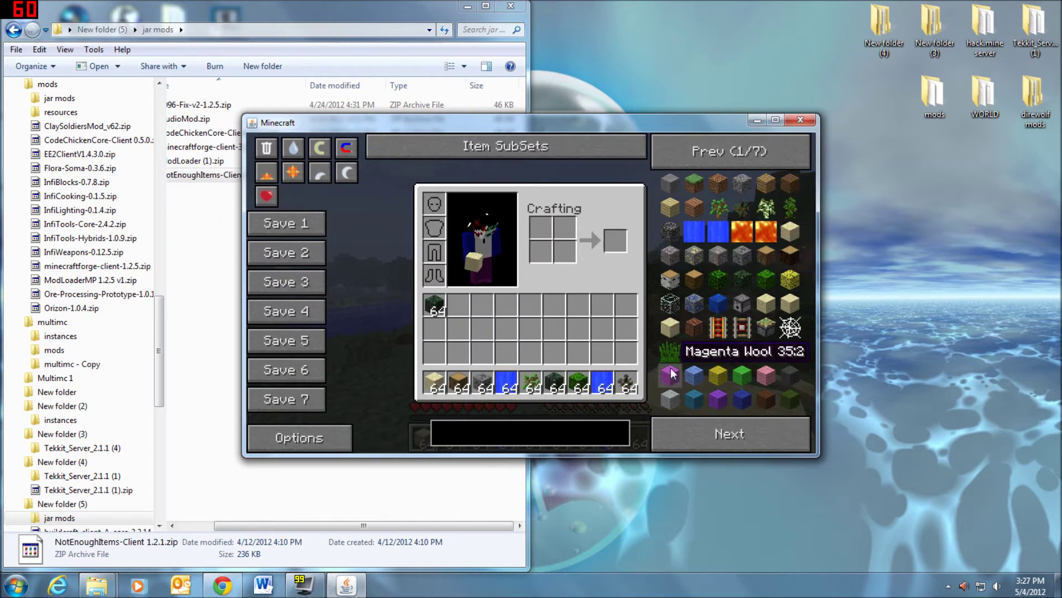
# Quit the game and reopen the instance's mod editor beside the folder window, showing the minecraft/mods list.
pyautogui.click(809, 124)
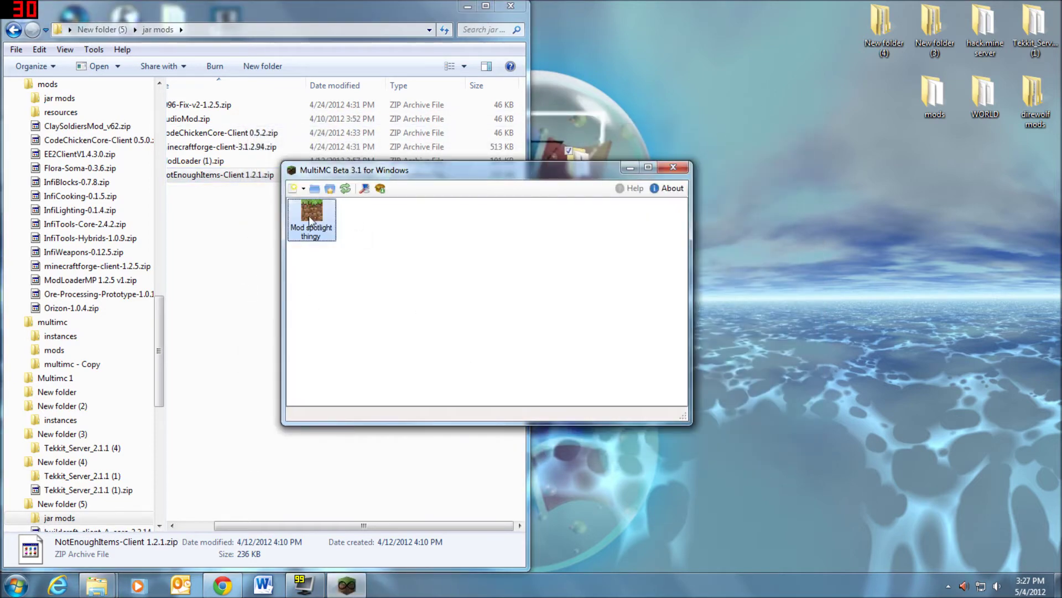
pyautogui.rightClick(310, 218)
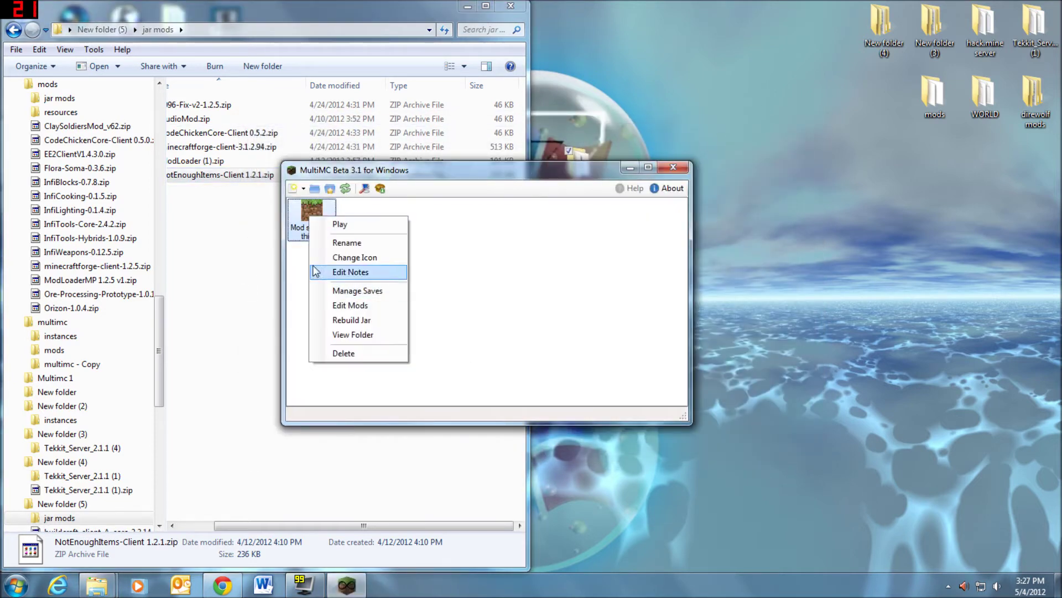
pyautogui.click(366, 306)
pyautogui.moveTo(445, 159); pyautogui.dragTo(1060, 56)
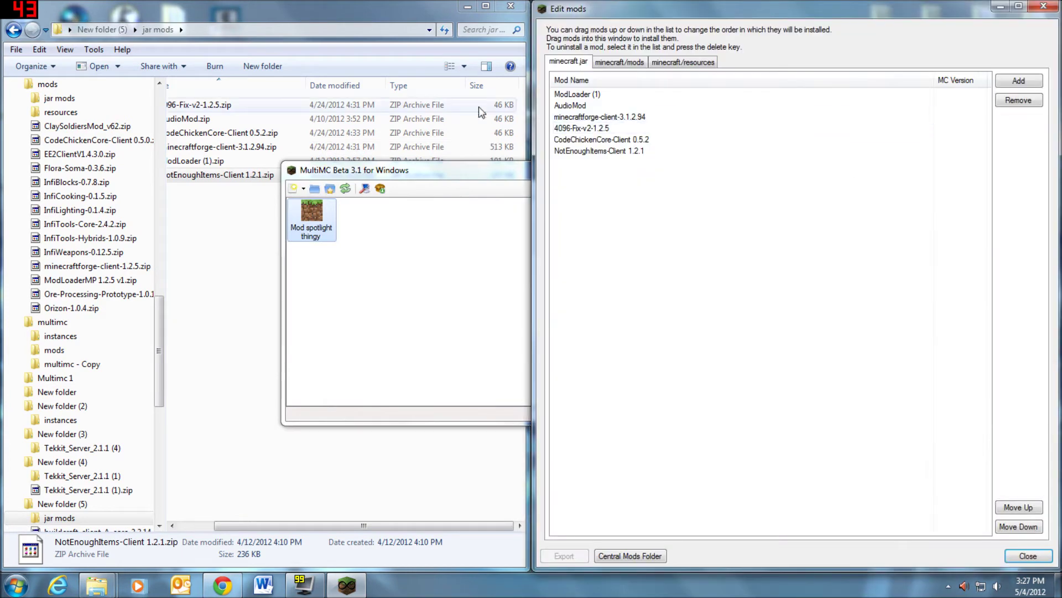
pyautogui.click(235, 275)
pyautogui.click(619, 61)
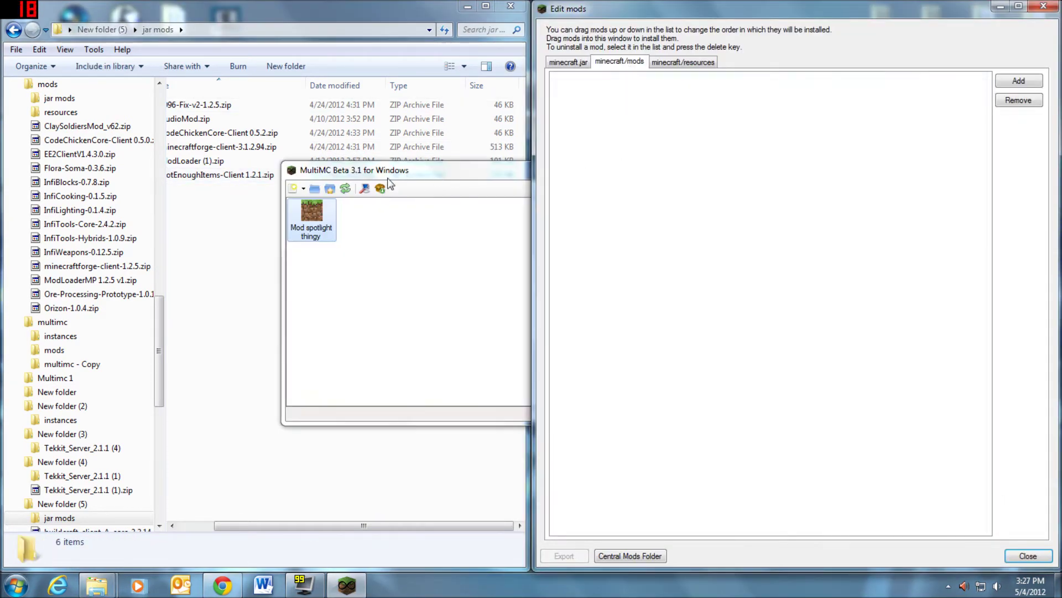
pyautogui.click(197, 229)
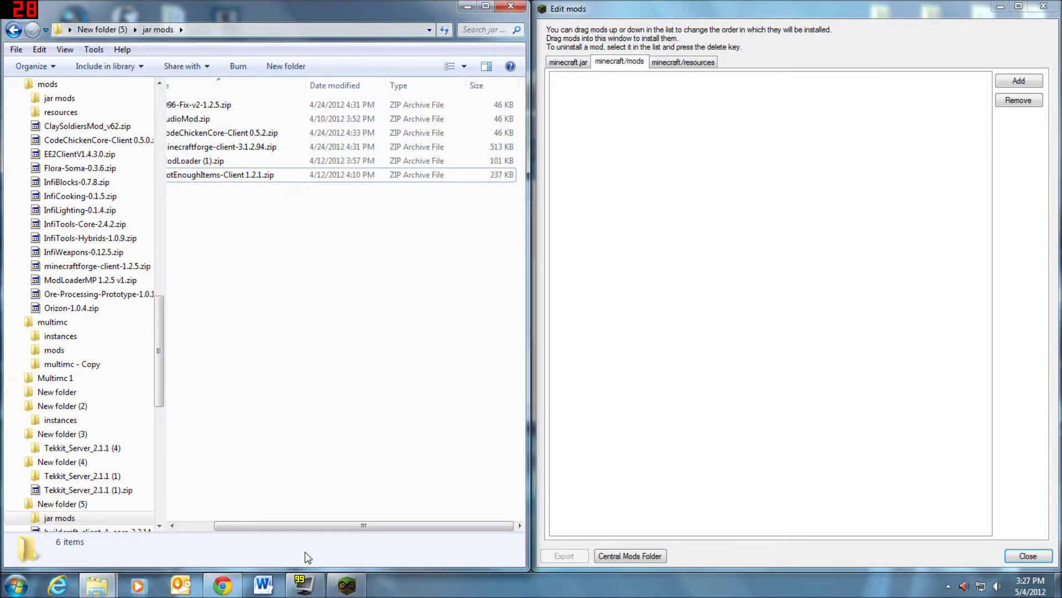
# From New folder (5), add the buildcraft-client 2.2.14 A-core, B-builders, B-energy, B-factory and B-transport files to the minecraft/mods list.
pyautogui.moveTo(152, 513); pyautogui.dragTo(103, 332)
pyautogui.click(18, 32)
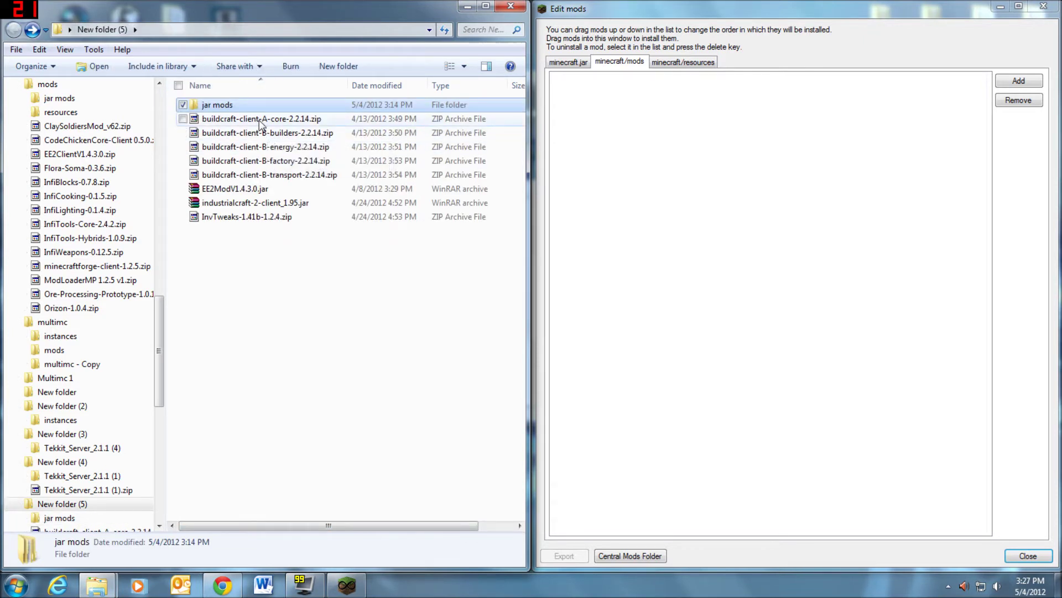
pyautogui.moveTo(259, 119); pyautogui.dragTo(532, 169)
pyautogui.moveTo(259, 134); pyautogui.dragTo(607, 132)
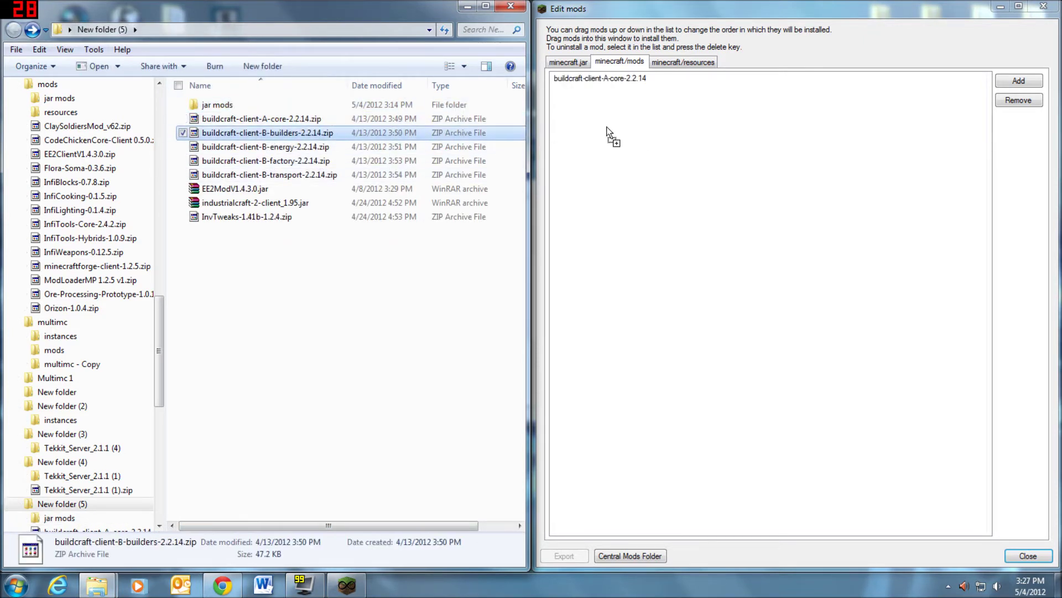
pyautogui.moveTo(260, 148); pyautogui.dragTo(826, 140)
pyautogui.moveTo(274, 161); pyautogui.dragTo(664, 158)
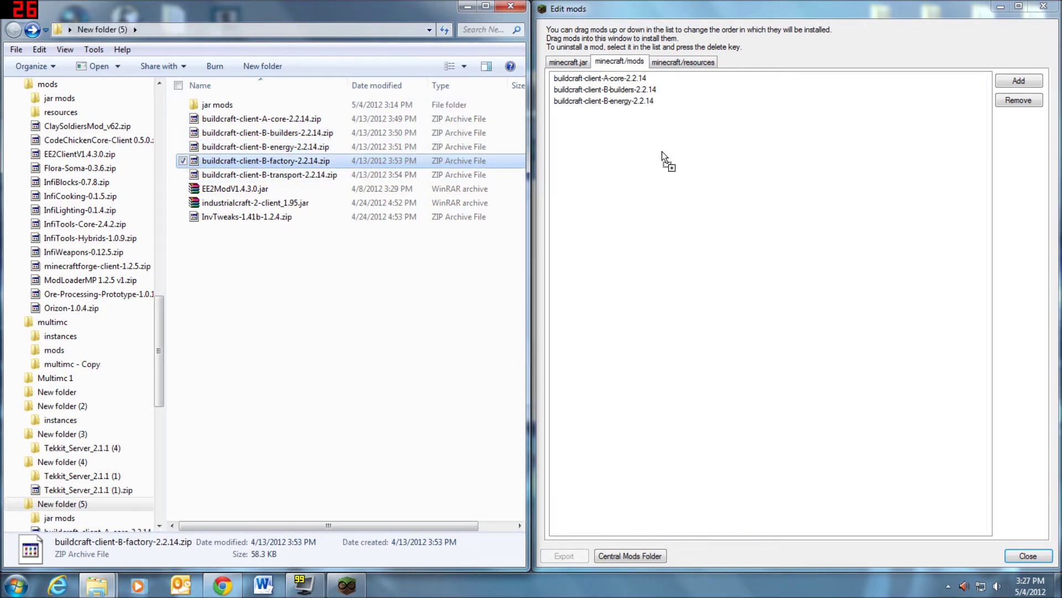
pyautogui.moveTo(260, 175); pyautogui.dragTo(376, 185)
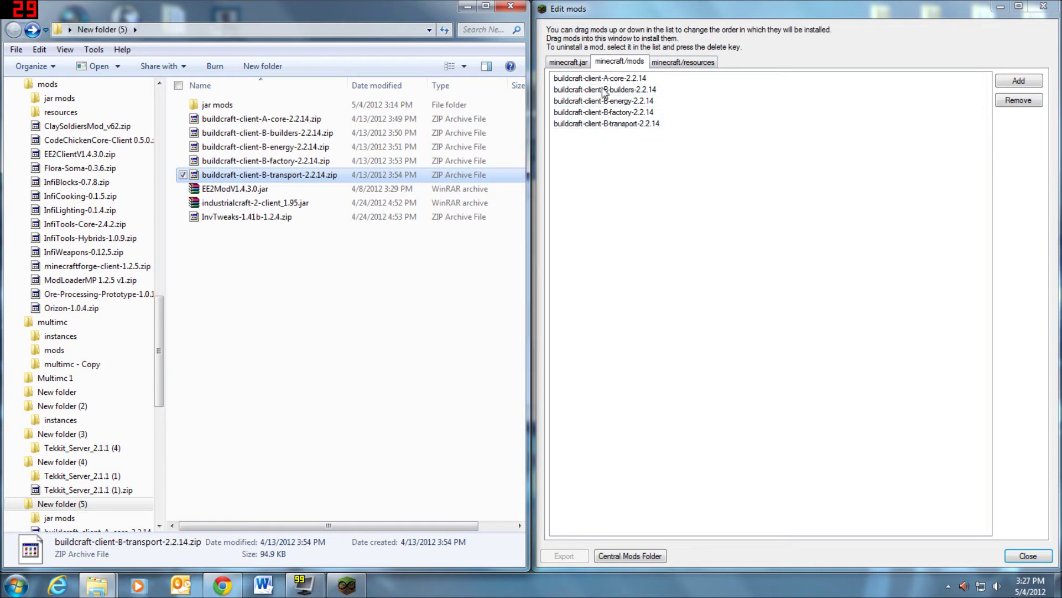
# Add EE2ModV1.4.3.0, industrialcraft-2-client_1.95 and InvTweaks-1.41b-1.2.4 to the minecraft/mods list.
pyautogui.click(260, 191)
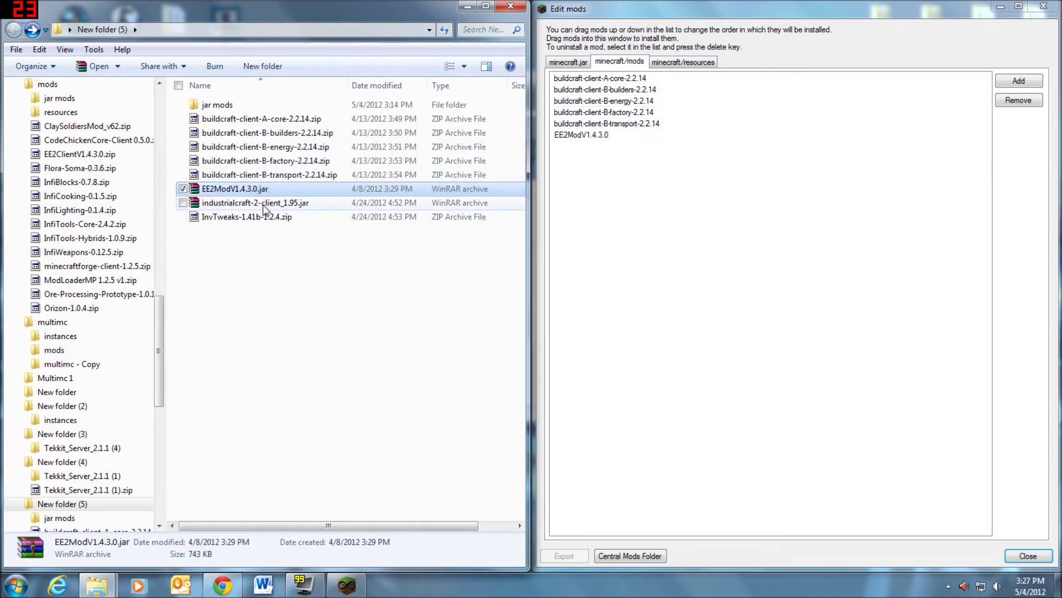
pyautogui.moveTo(263, 204); pyautogui.dragTo(630, 194)
pyautogui.moveTo(246, 221); pyautogui.dragTo(422, 210)
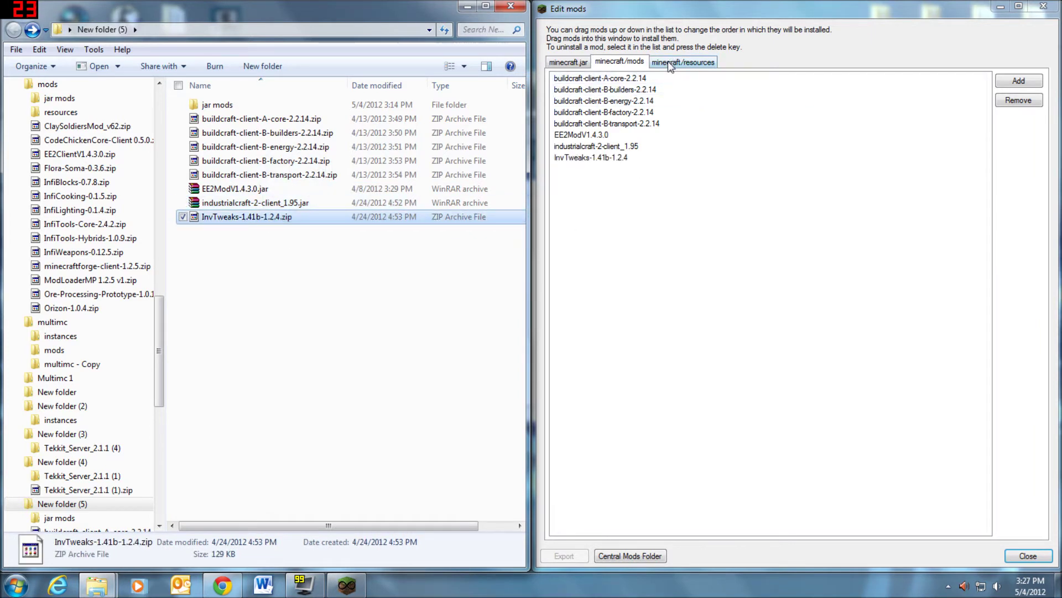
pyautogui.rightClick(242, 191)
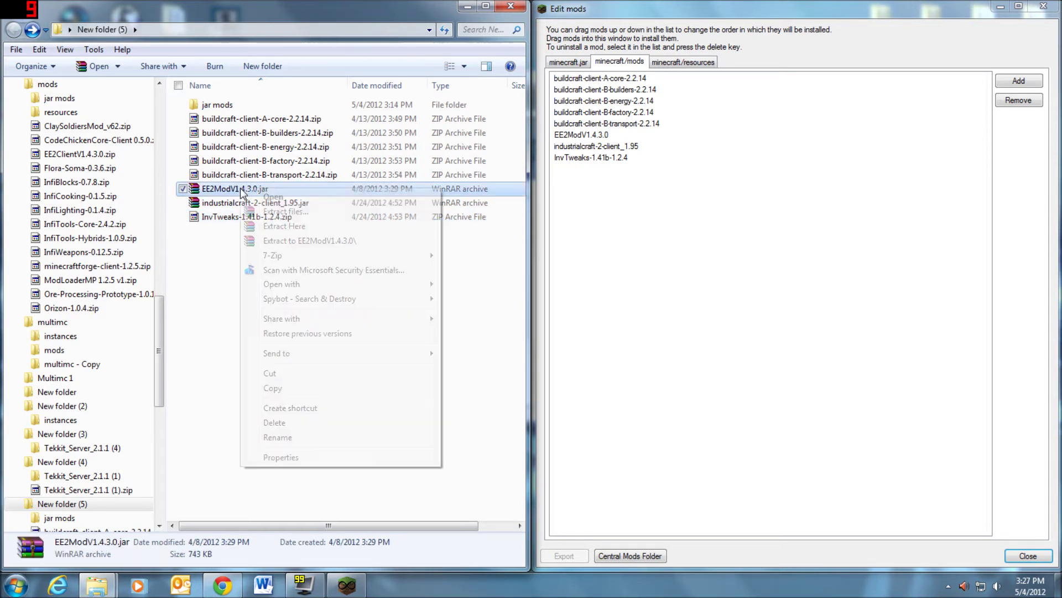
pyautogui.click(309, 213)
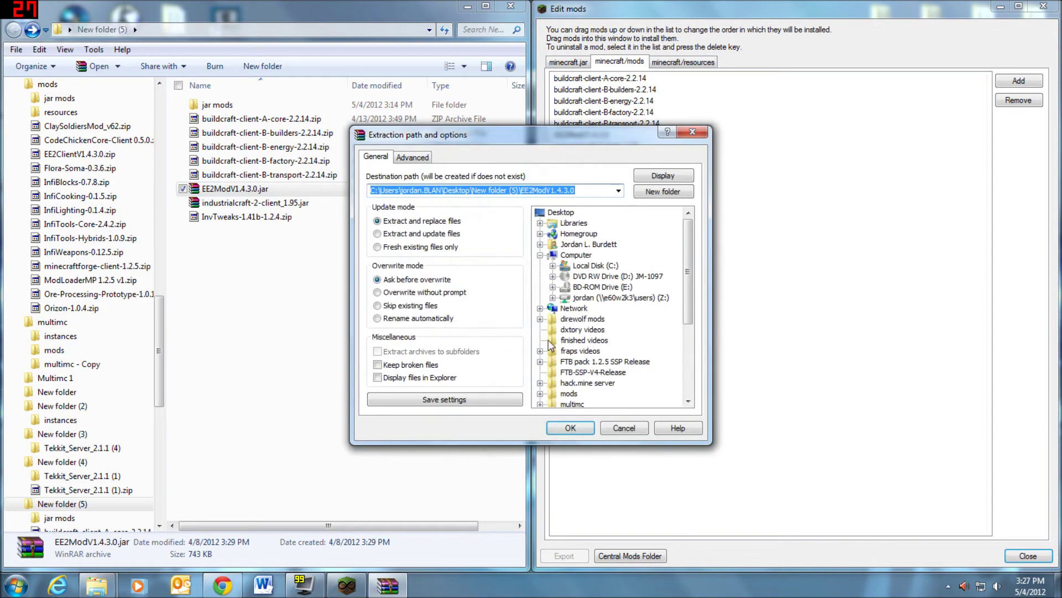
pyautogui.click(692, 133)
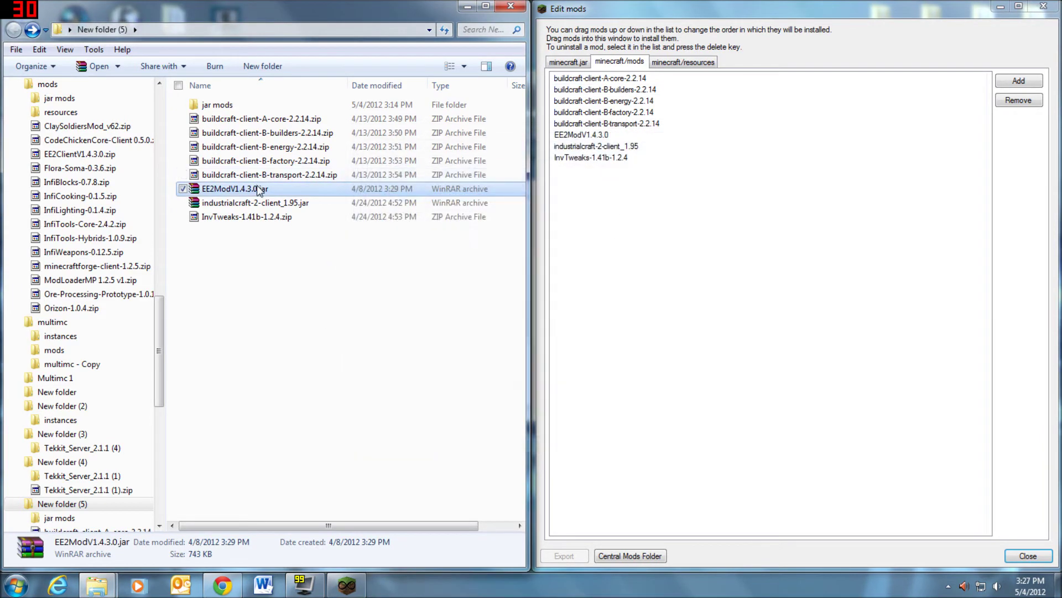
# Extract EE2ModV1.4.3.0.jar with 7-Zip into an EE2ModV1.4.3.0 folder, look at its contents, and return to New folder (5).
pyautogui.rightClick(257, 187)
pyautogui.moveTo(315, 259)
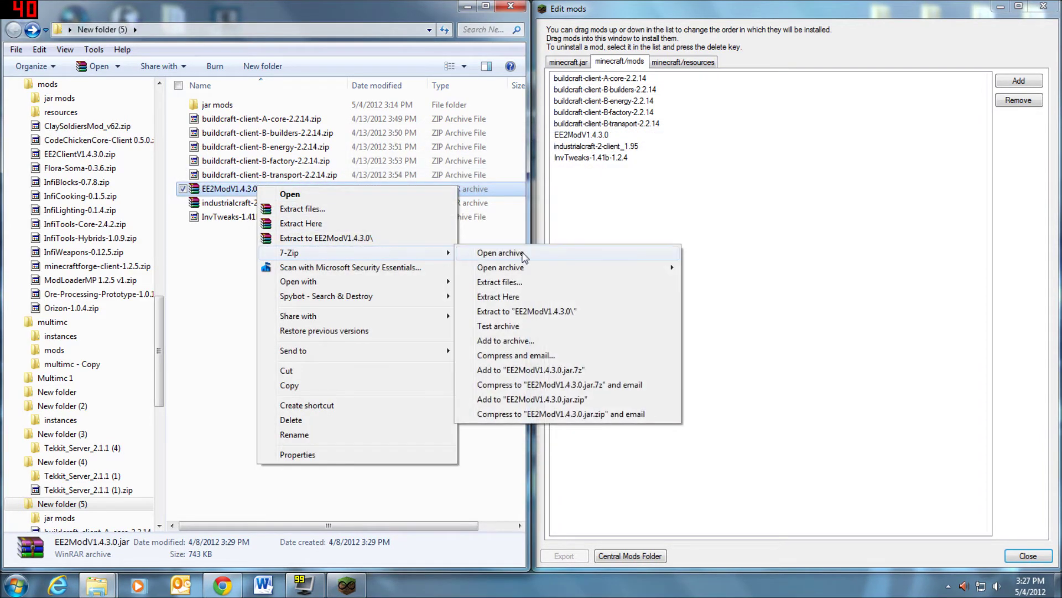
pyautogui.click(524, 283)
pyautogui.click(525, 353)
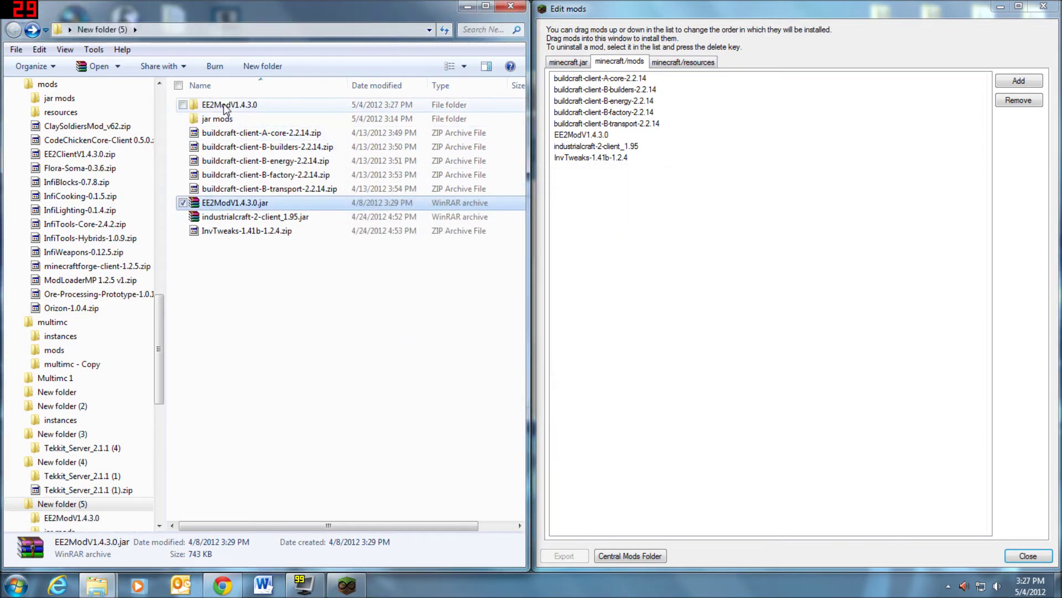
pyautogui.doubleClick(225, 105)
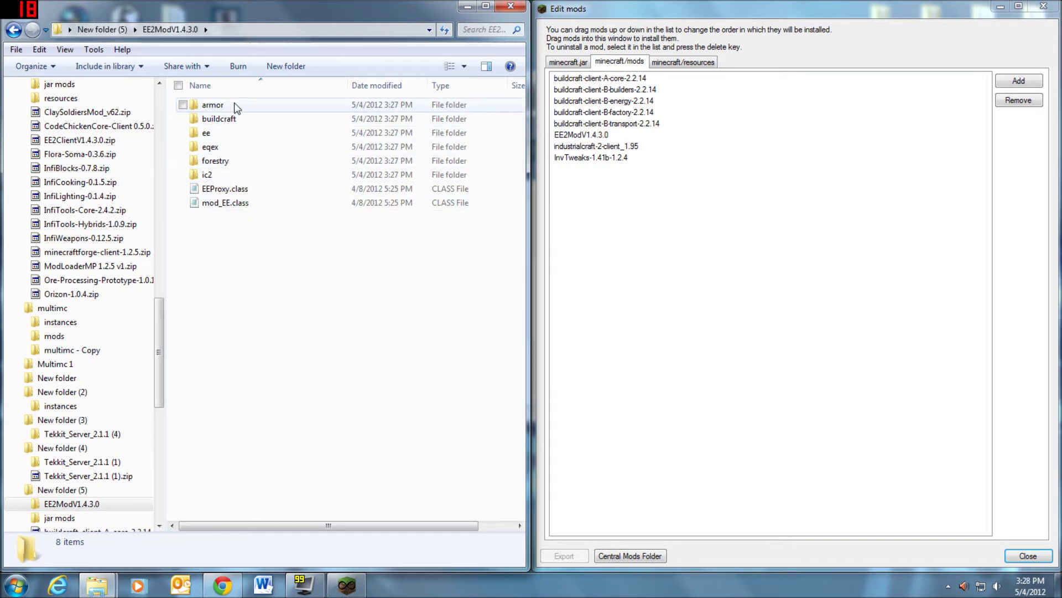
pyautogui.click(14, 29)
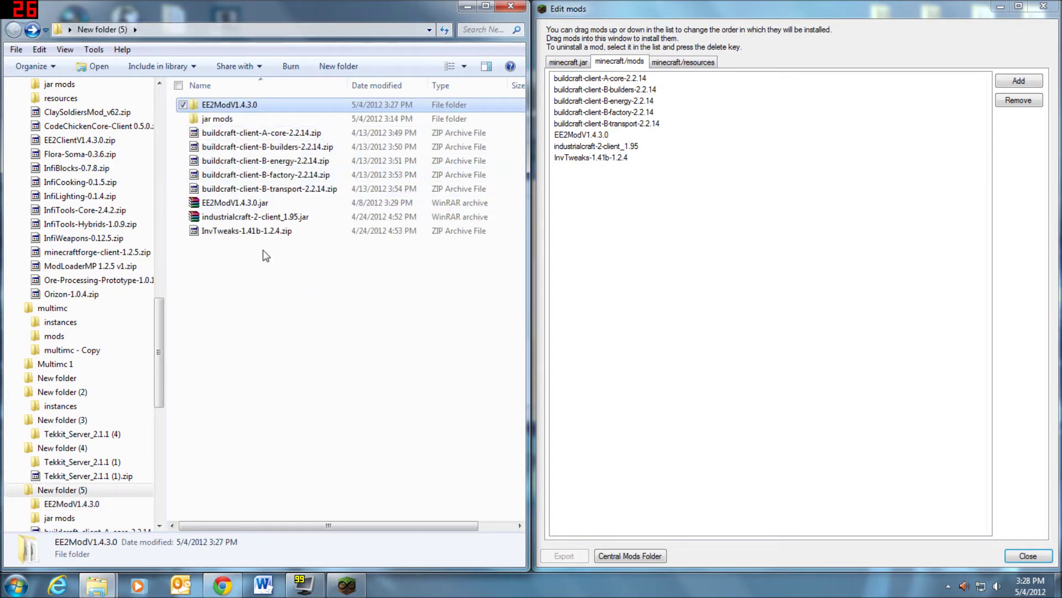
pyautogui.click(207, 148)
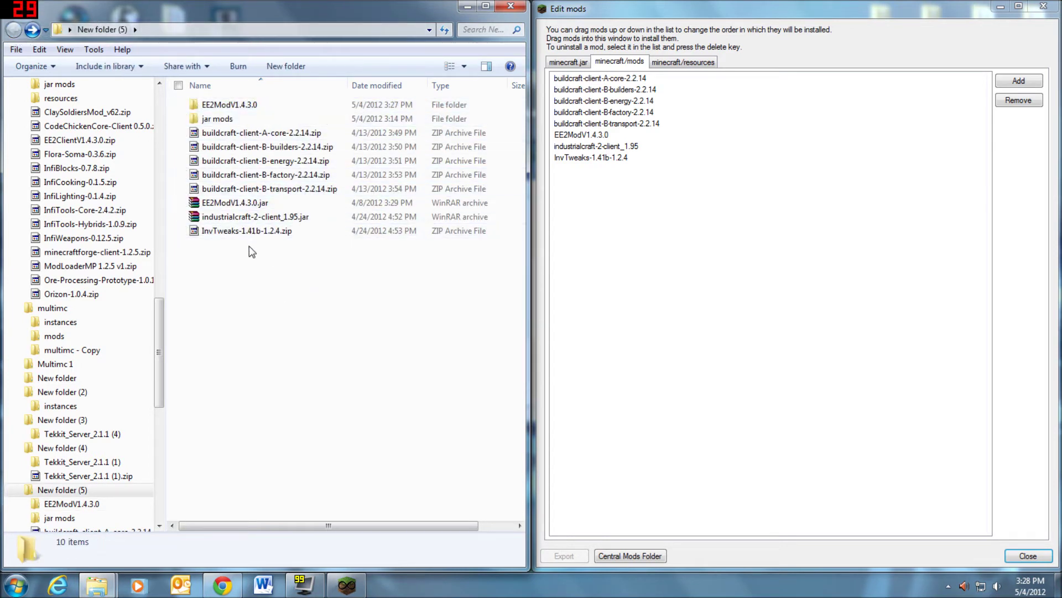
# Close the mod editor, launch the Mod spotlight thingy instance with the saved login, and open the singleplayer world New World.
pyautogui.click(1027, 556)
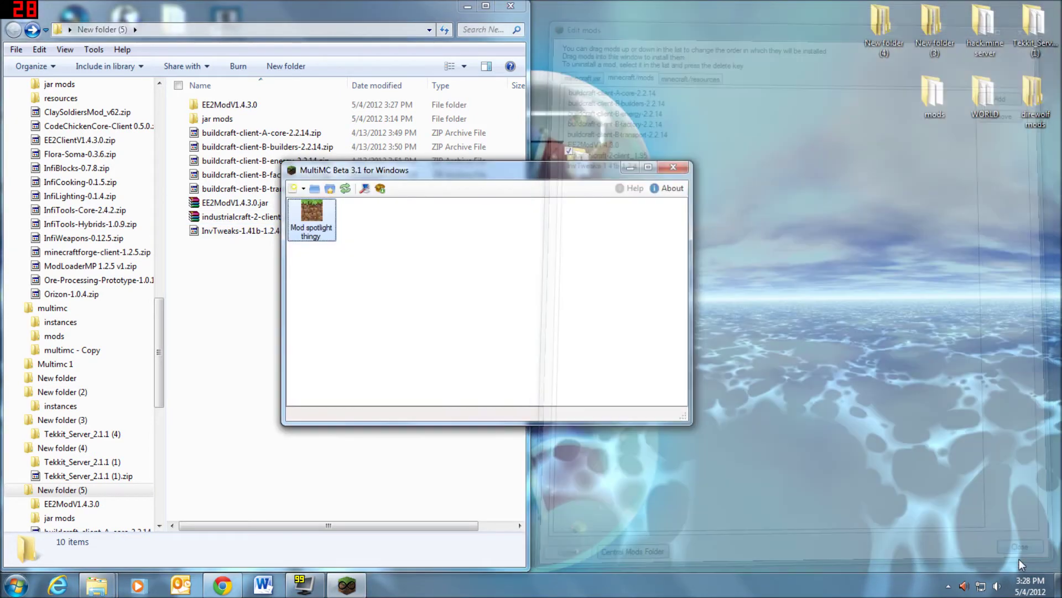
pyautogui.doubleClick(313, 214)
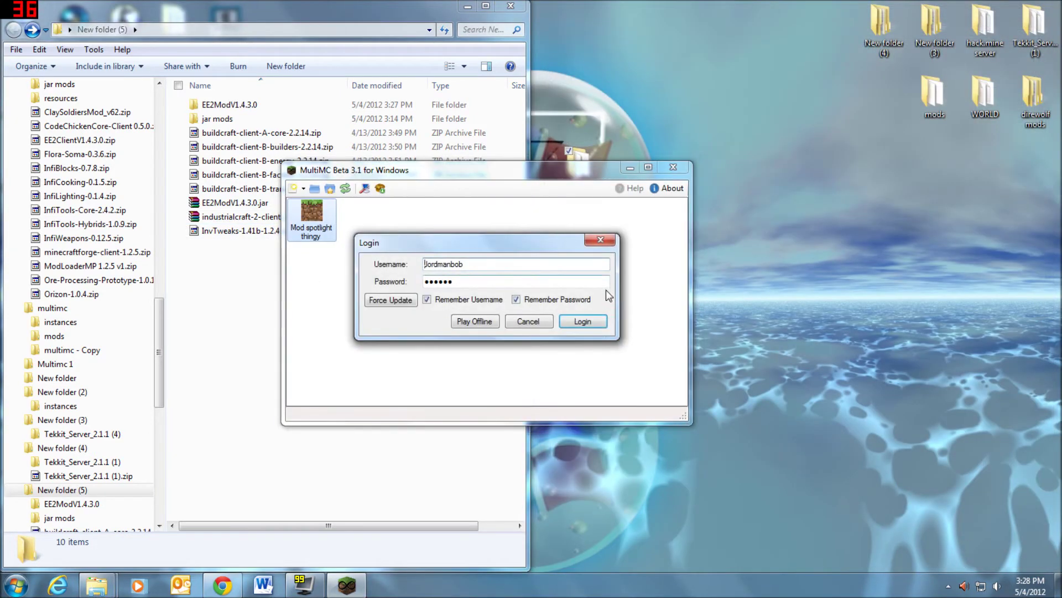
pyautogui.click(601, 324)
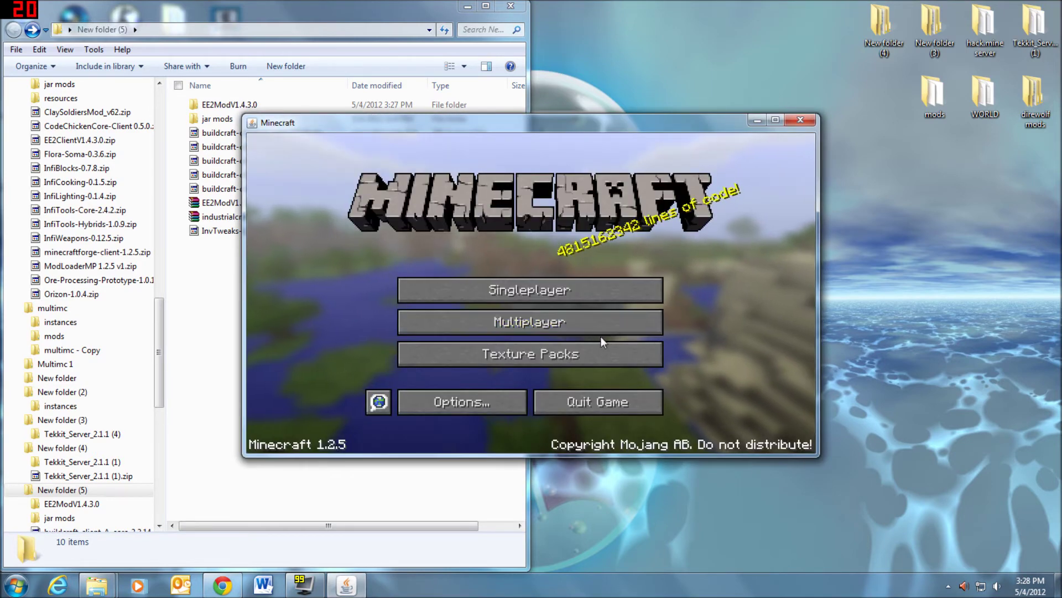
pyautogui.click(500, 296)
pyautogui.click(433, 267)
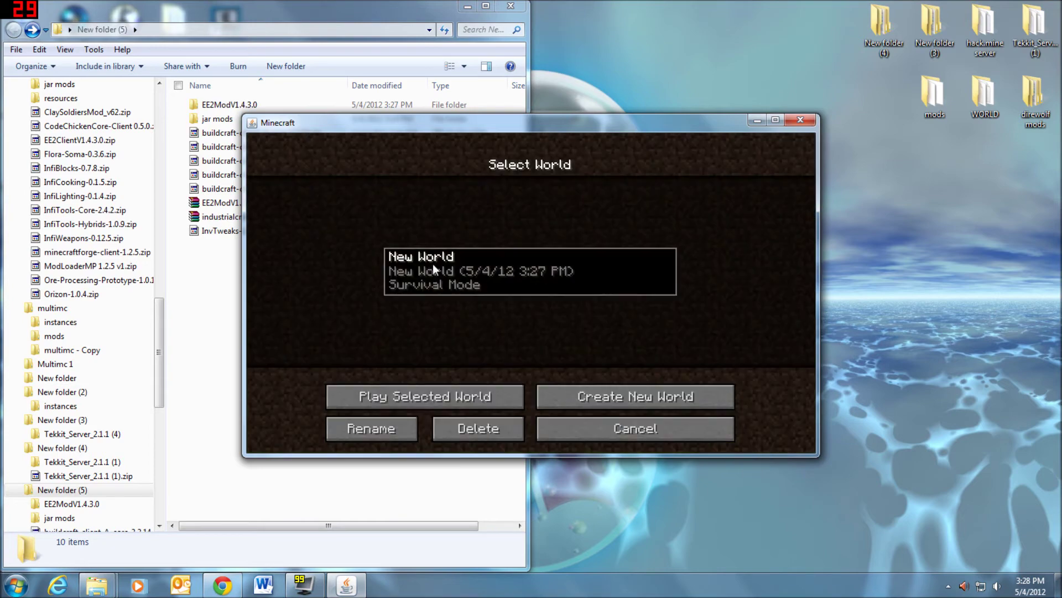
pyautogui.click(432, 267)
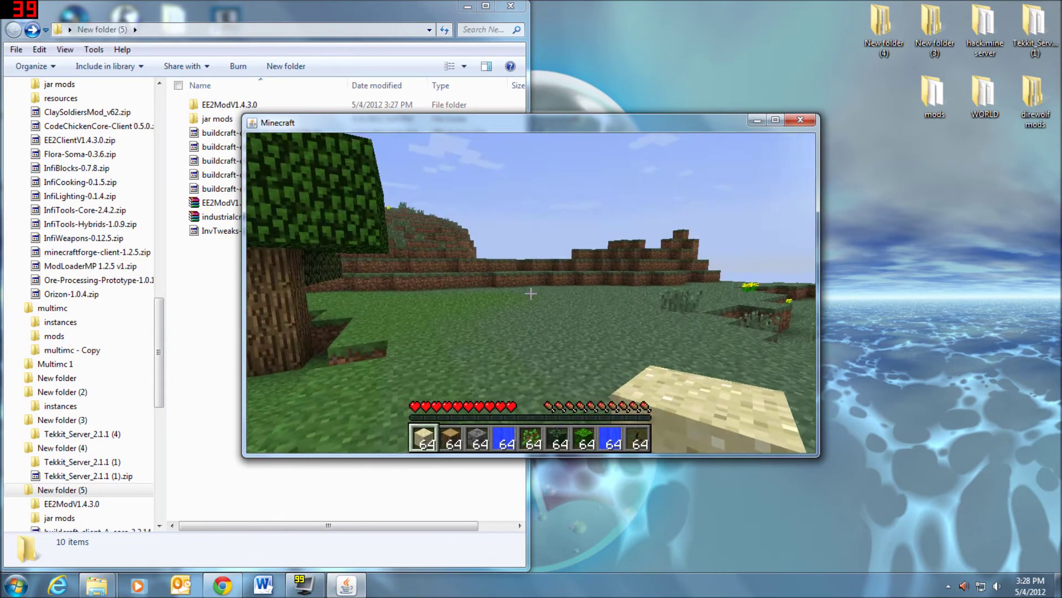
# Empty the whole player inventory, including the hotbar, using the item overlay's trash mode.
pyautogui.press('e')
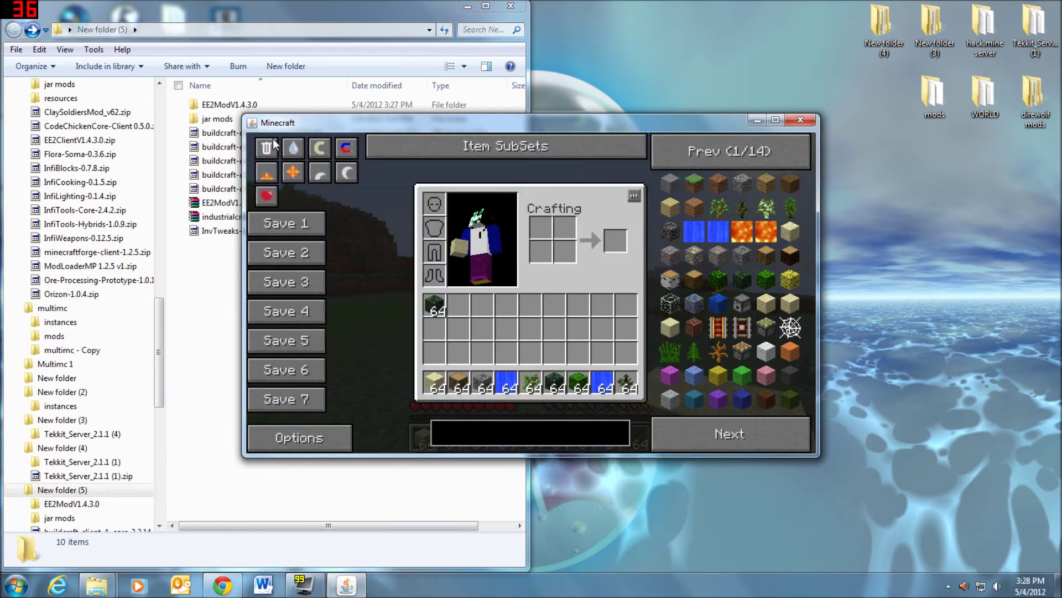
pyautogui.click(264, 148)
pyautogui.click(441, 389)
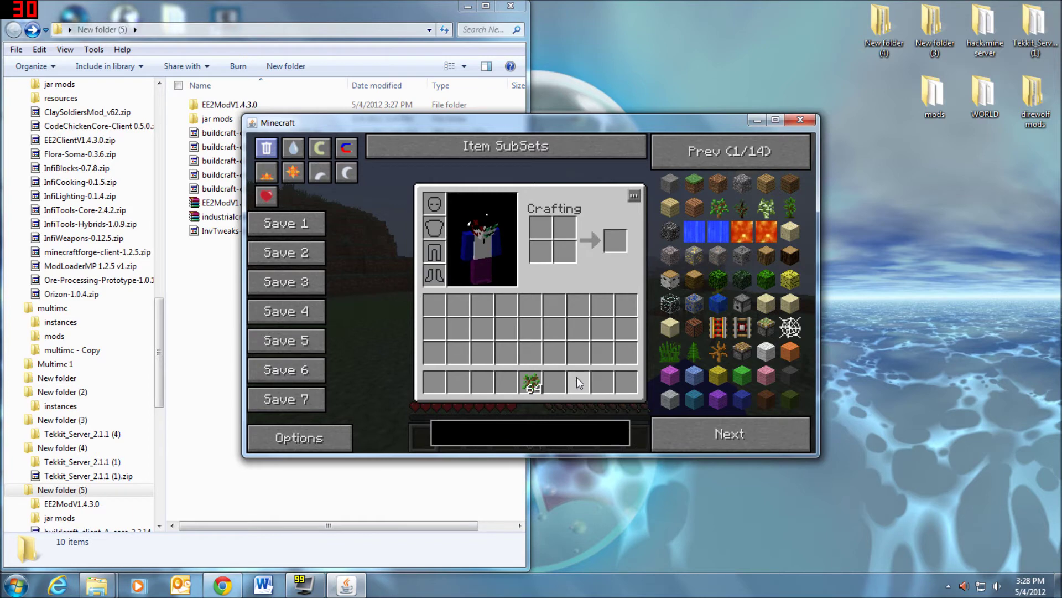
pyautogui.click(267, 149)
# Maximize the game window and page through the item list to the modded items on page 6 of 8.
pyautogui.click(734, 434)
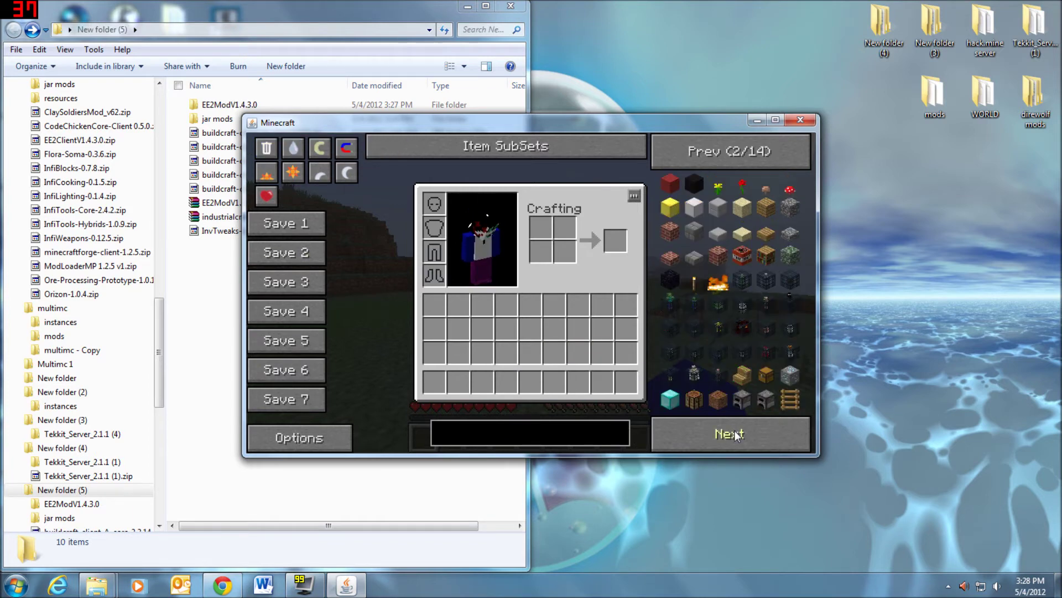
pyautogui.click(734, 433)
pyautogui.click(735, 434)
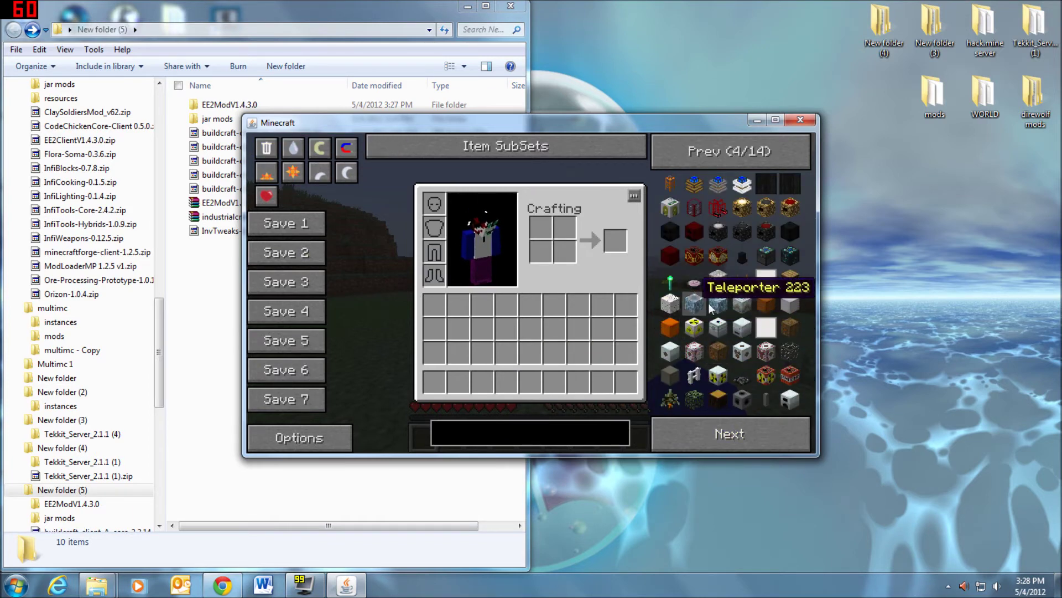
pyautogui.moveTo(609, 125); pyautogui.dragTo(605, 2)
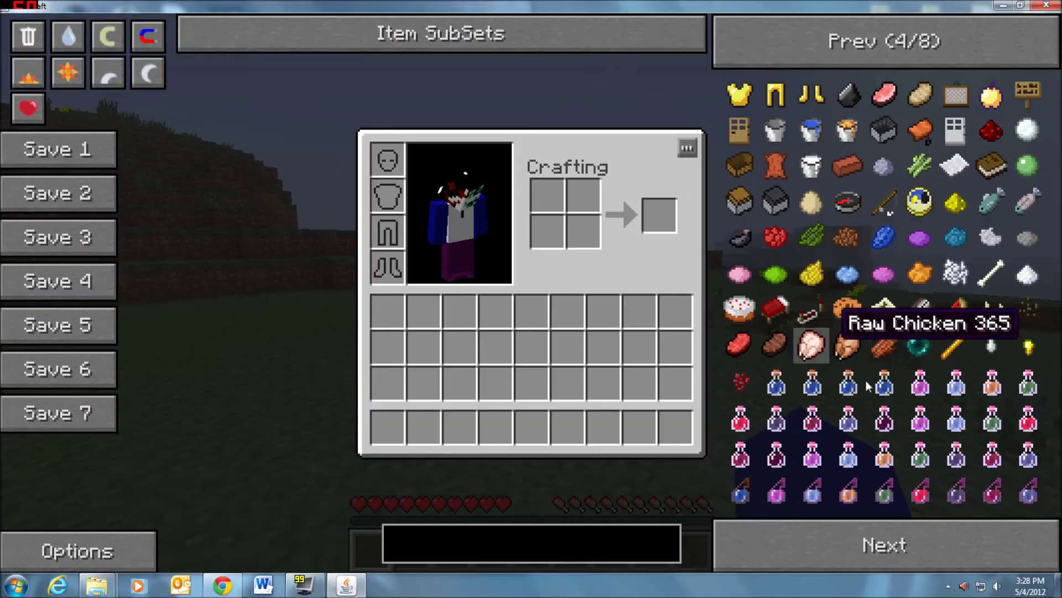
pyautogui.press('e')
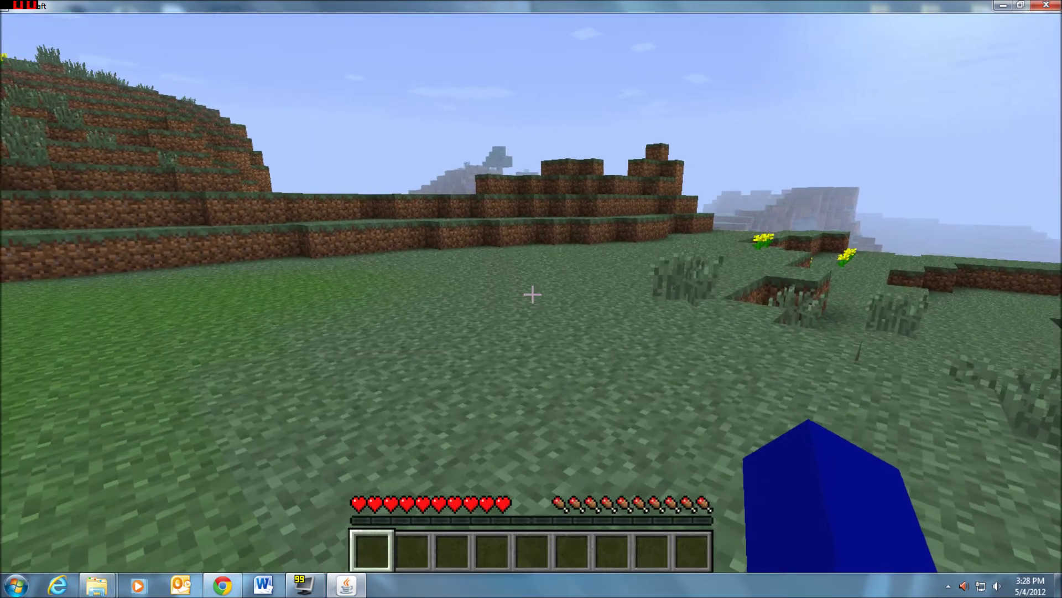
pyautogui.press('e')
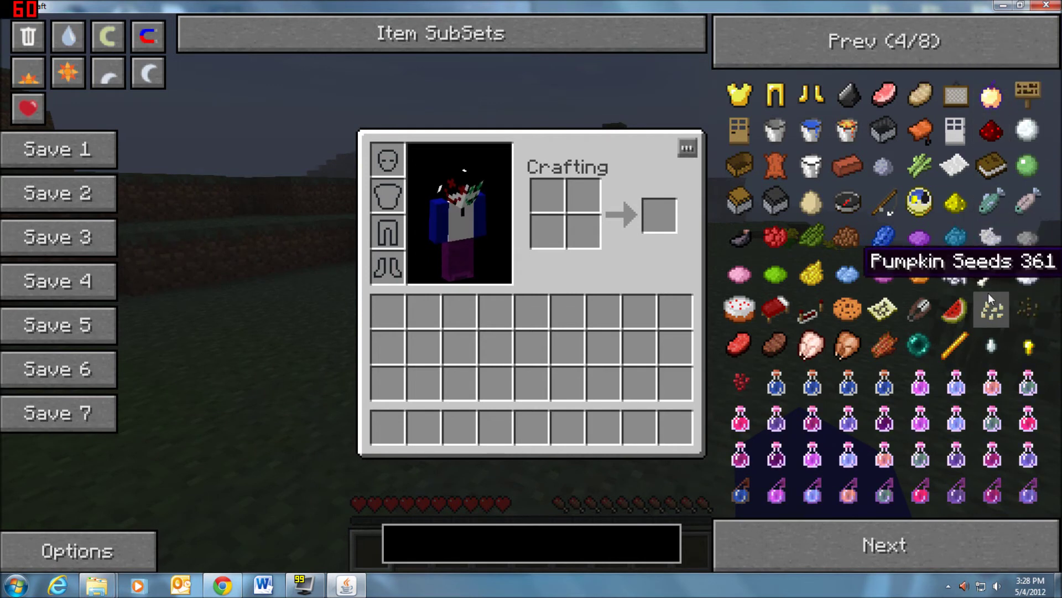
pyautogui.click(885, 540)
pyautogui.click(885, 546)
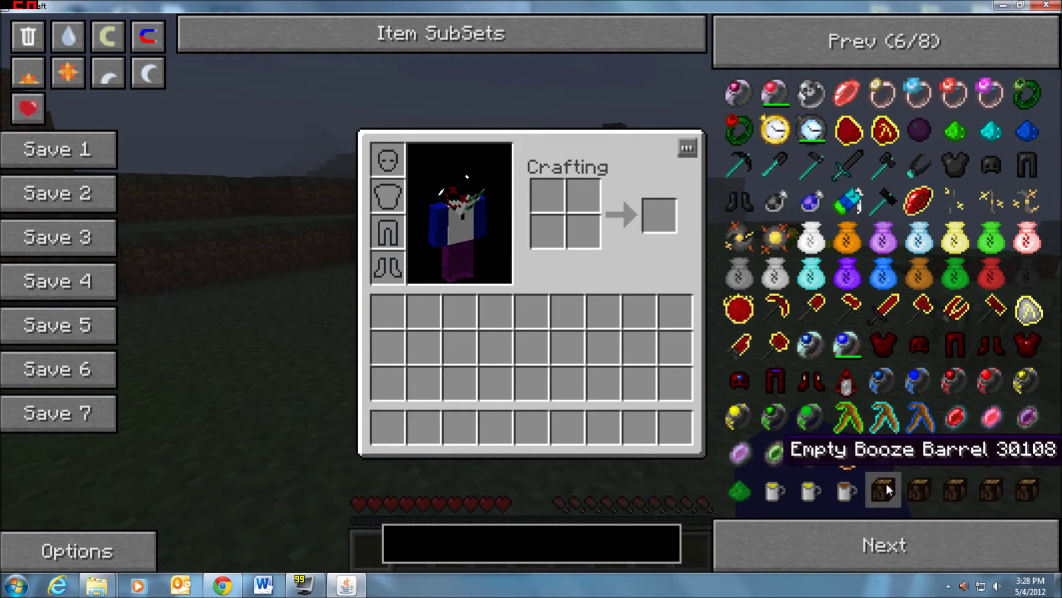
# Add mugs of Rum to the inventory, drink them in the world, and respawn.
pyautogui.click(839, 491)
pyautogui.click(845, 492)
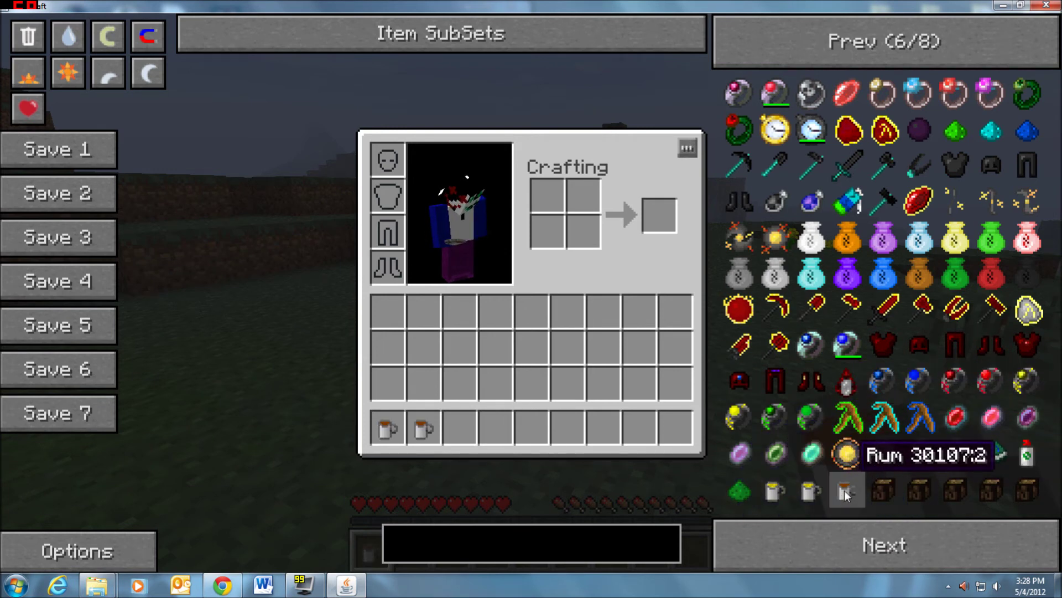
pyautogui.click(845, 492)
pyautogui.press('e')
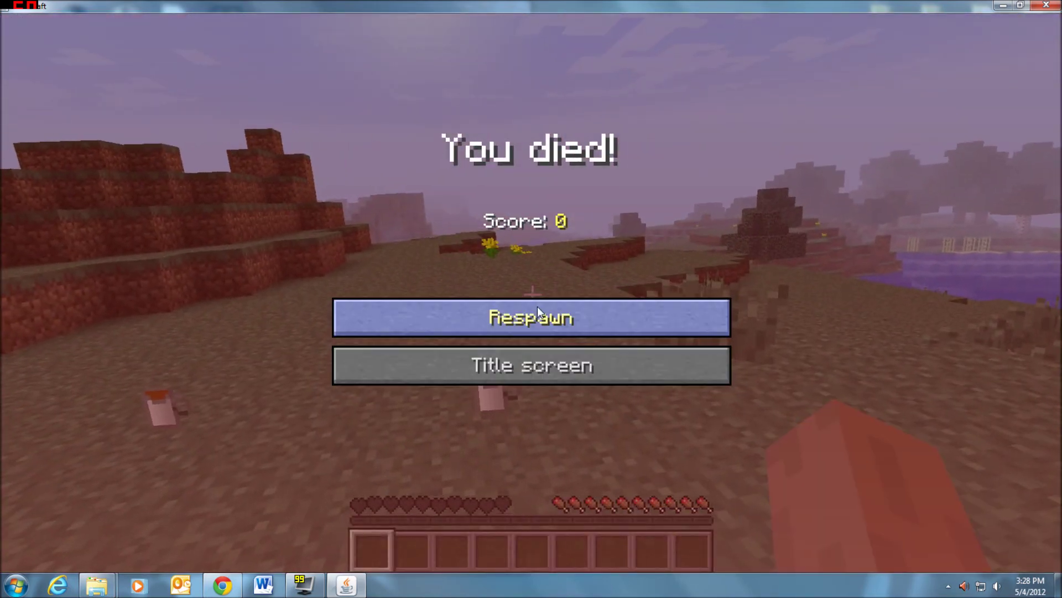
pyautogui.click(537, 307)
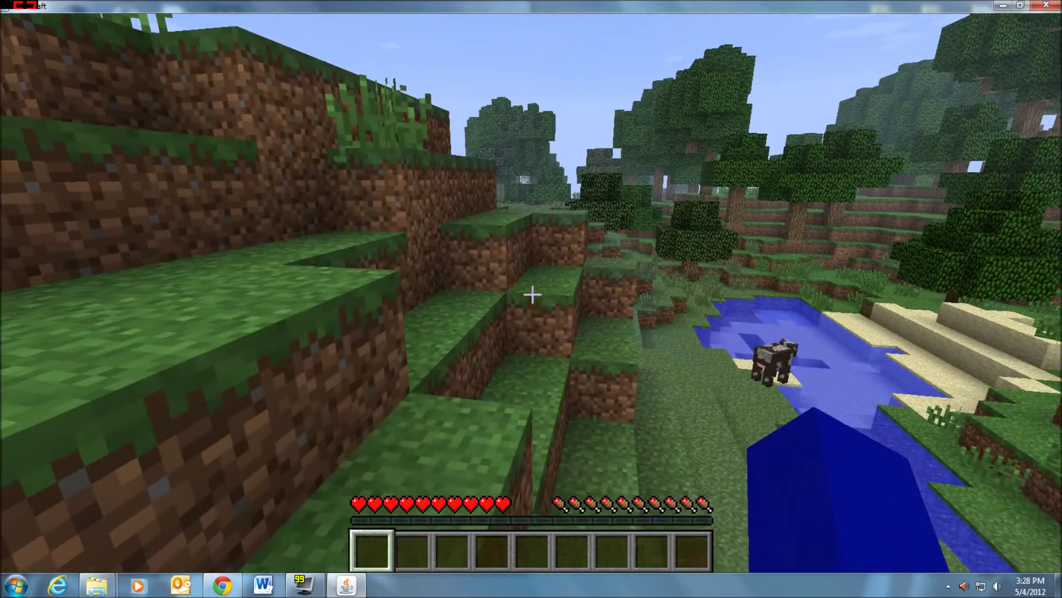
# Walk and jump back up the grassy hill to the dropped mugs of Rum and pick one up.
pyautogui.press('w')
pyautogui.press('space')
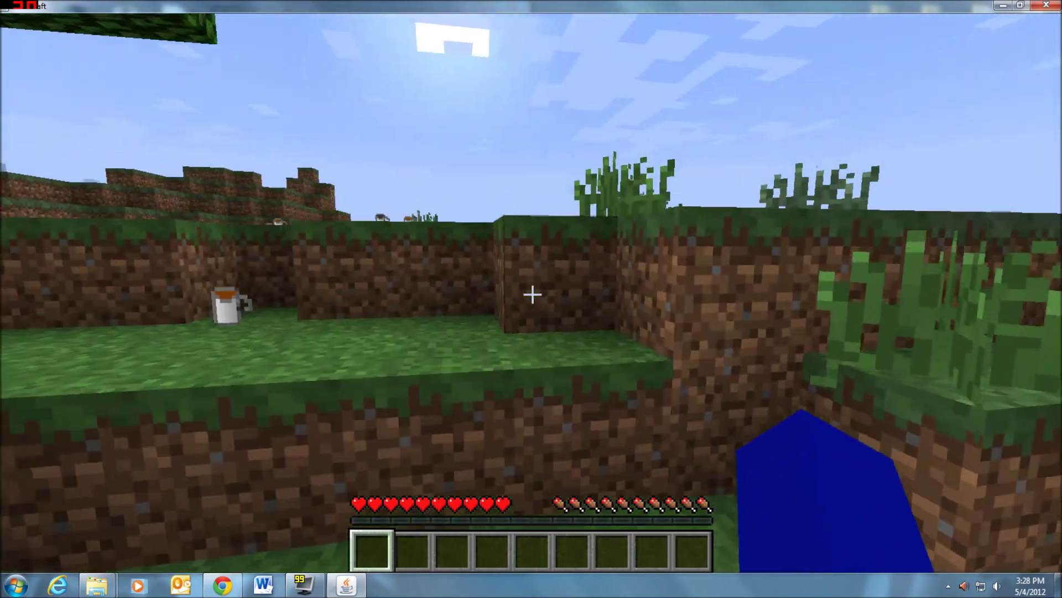
pyautogui.press('w')
pyautogui.press('space')
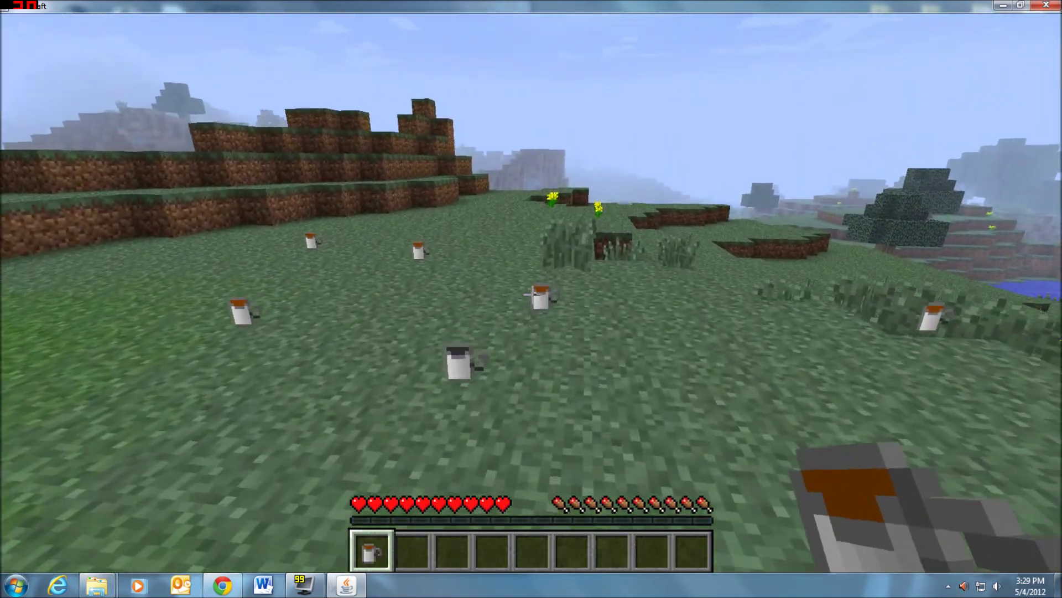
# Collect the mugs scattered on the grass and drink the Rum from one hotbar slot after another.
pyautogui.rightClick(532, 294)
pyautogui.press('w')
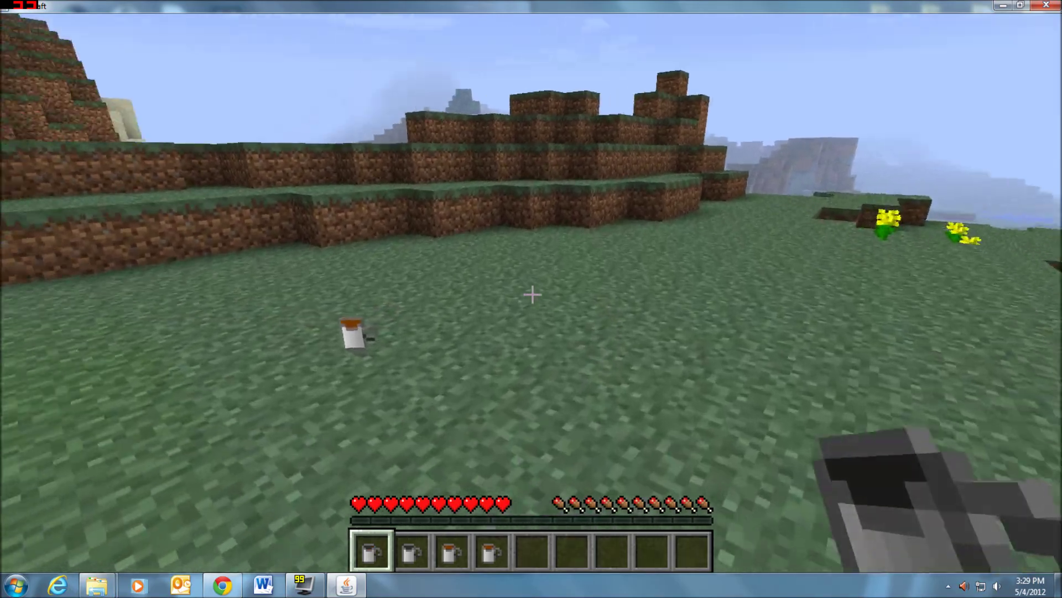
pyautogui.press('w')
pyautogui.scroll(-2, 532, 295)
pyautogui.rightClick(532, 295)
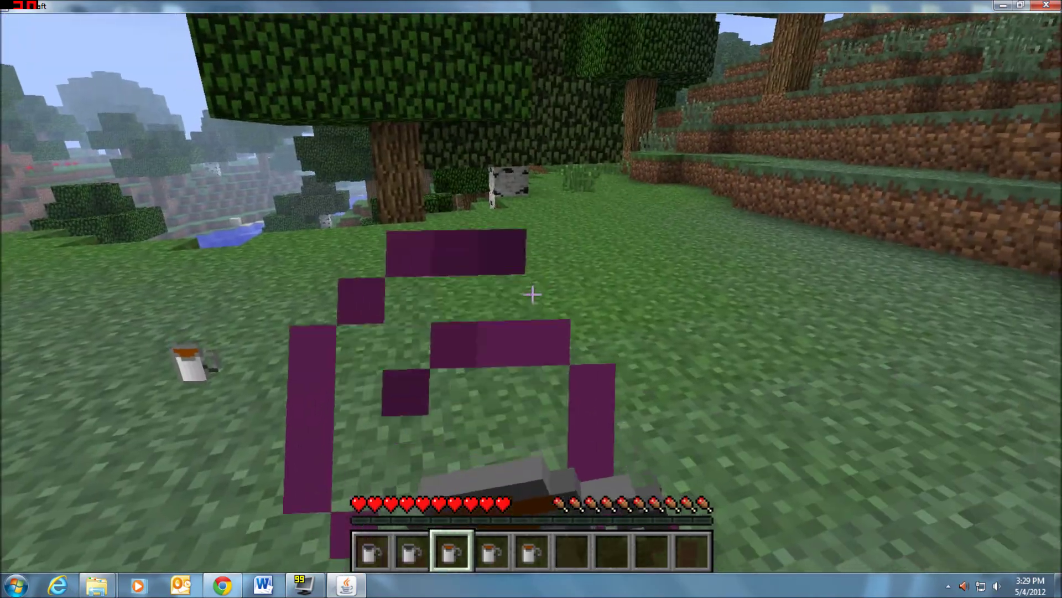
pyautogui.press('w')
pyautogui.scroll(-1, 532, 295)
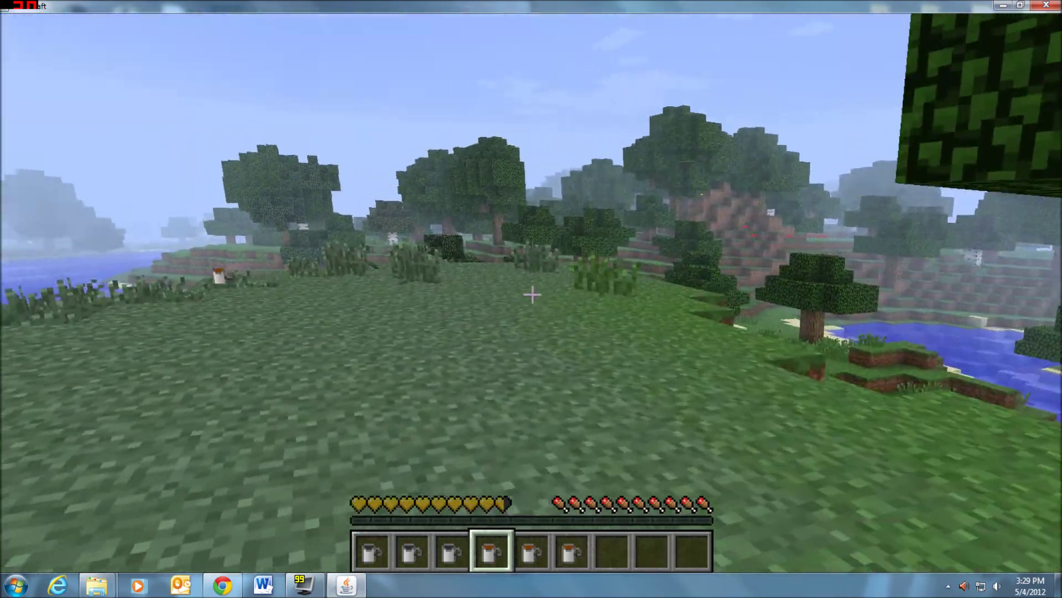
pyautogui.rightClick(532, 295)
pyautogui.press('w')
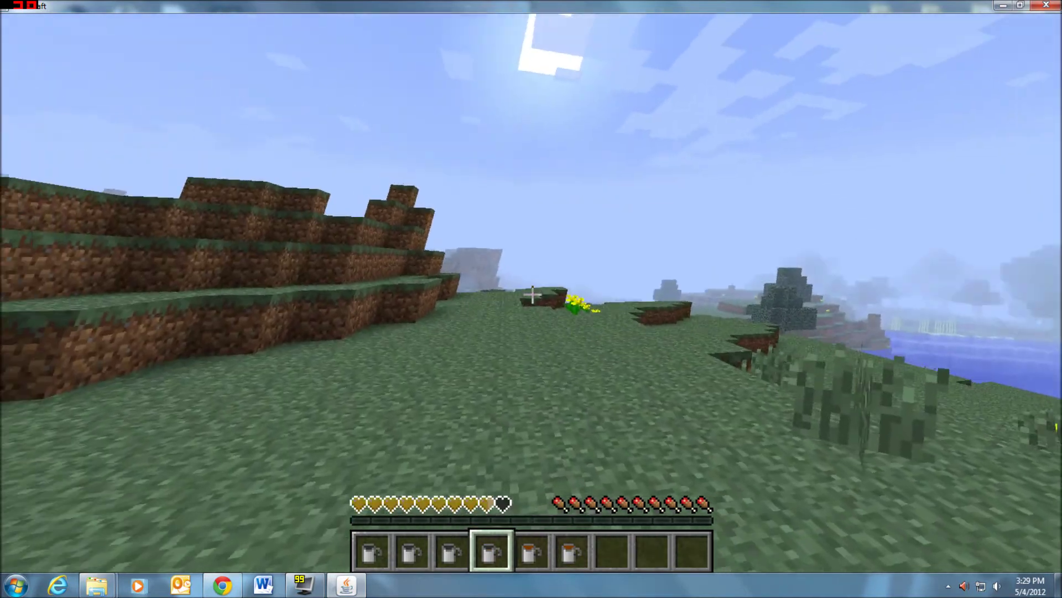
pyautogui.scroll(-1, 532, 294)
pyautogui.press('w')
pyautogui.rightClick(532, 295)
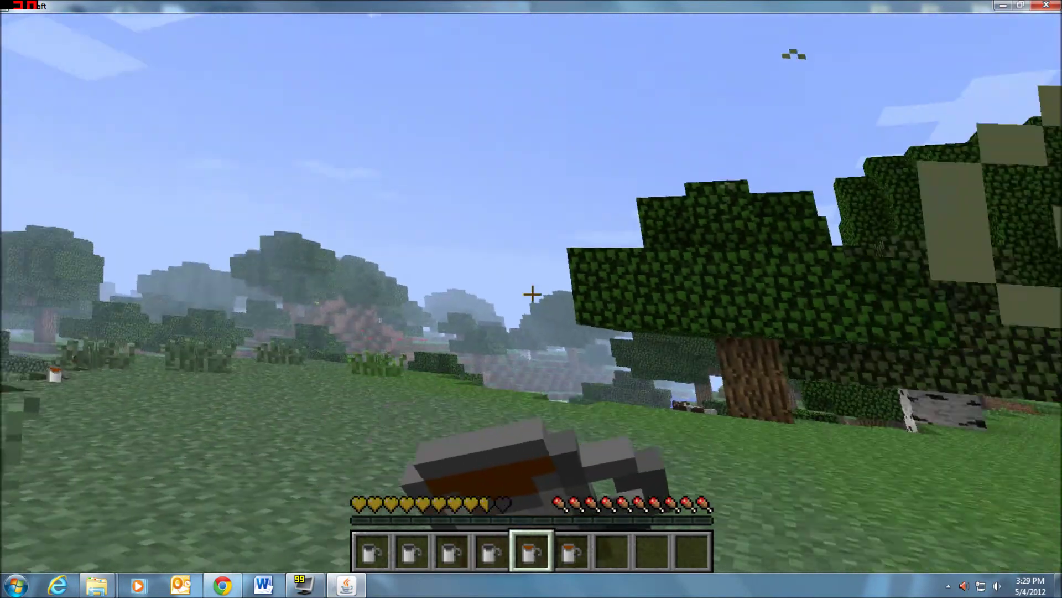
pyautogui.scroll(-1, 532, 294)
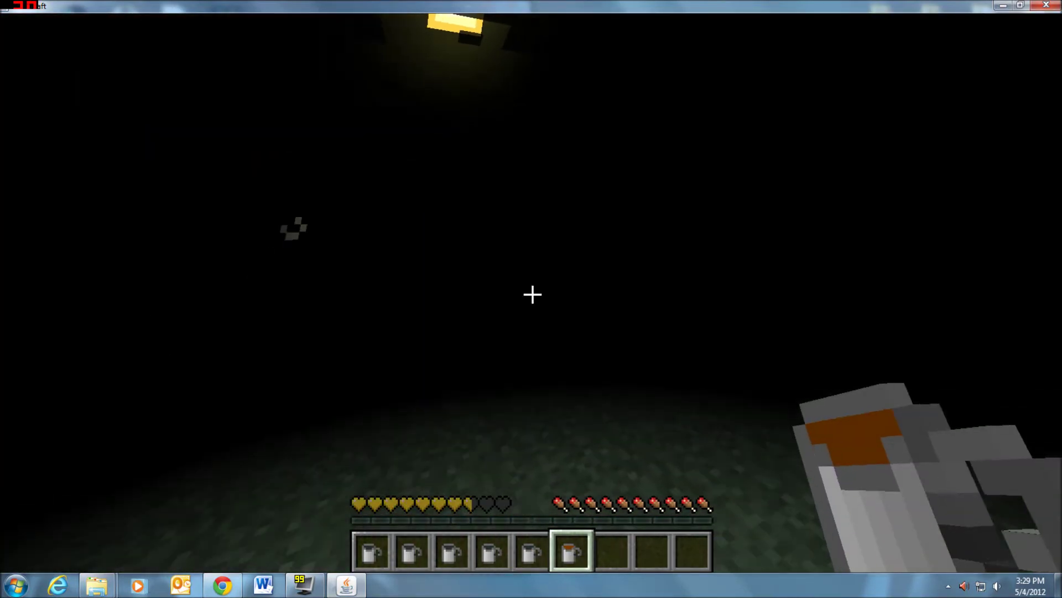
pyautogui.rightClick(532, 294)
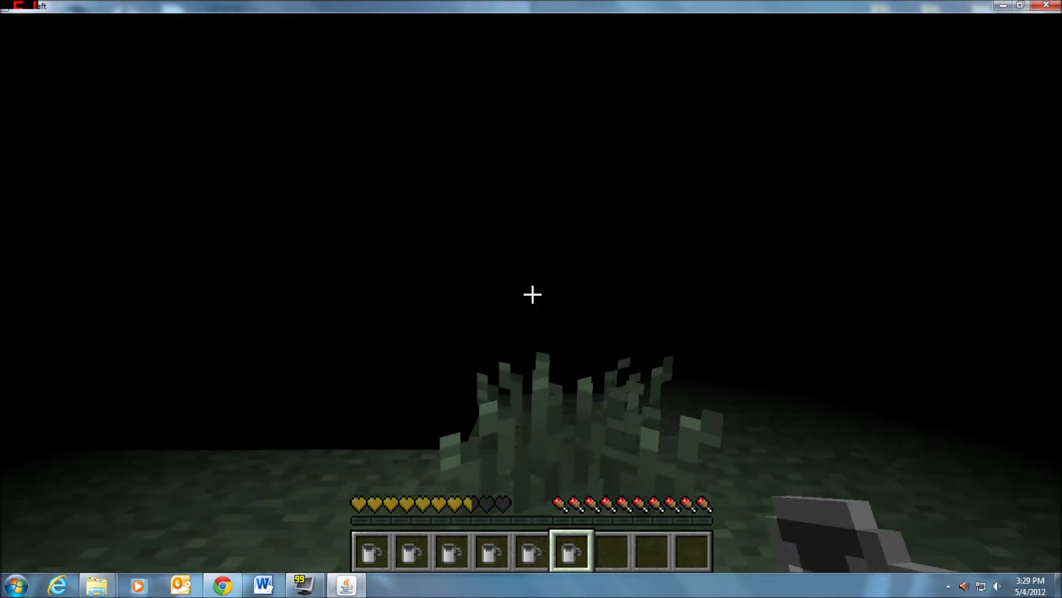
# Walk on across the grass, add more mugs of Rum to the inventory, and drink the one in hotbar slot 7.
pyautogui.press('w')
pyautogui.press('space')
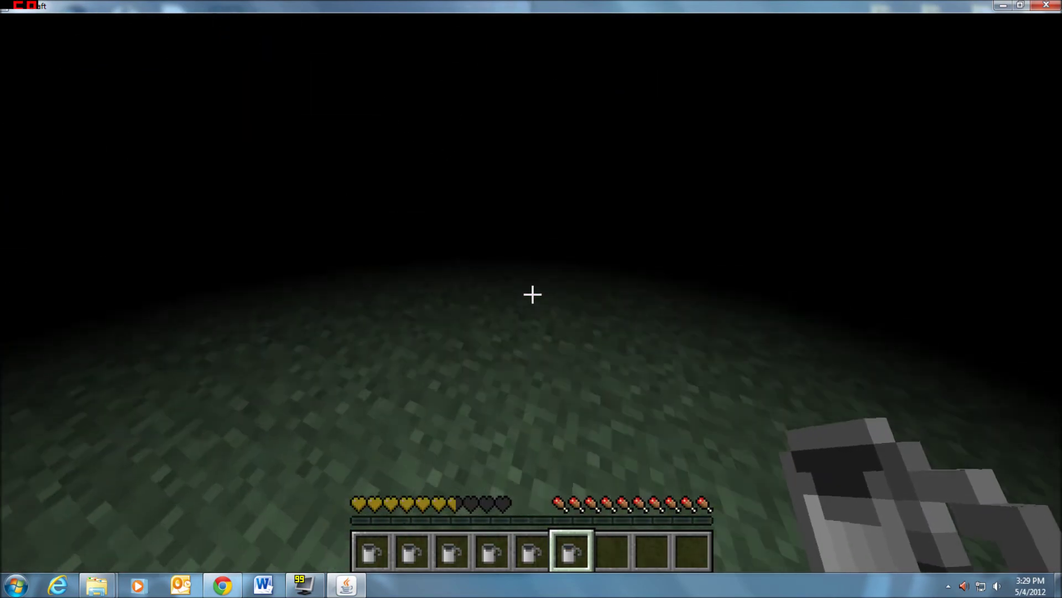
pyautogui.press('w')
pyautogui.press('space')
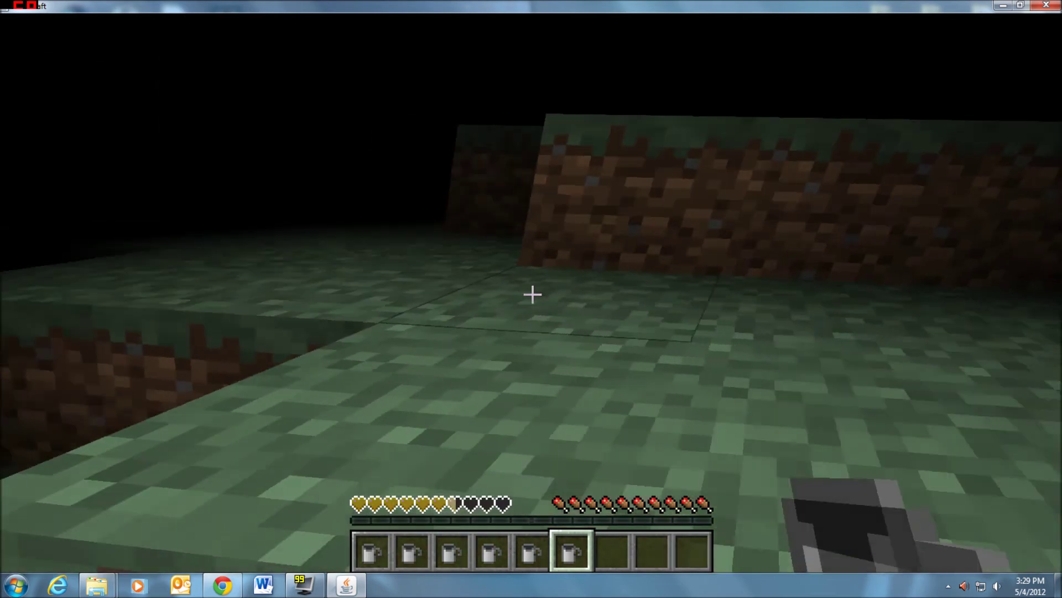
pyautogui.press('e')
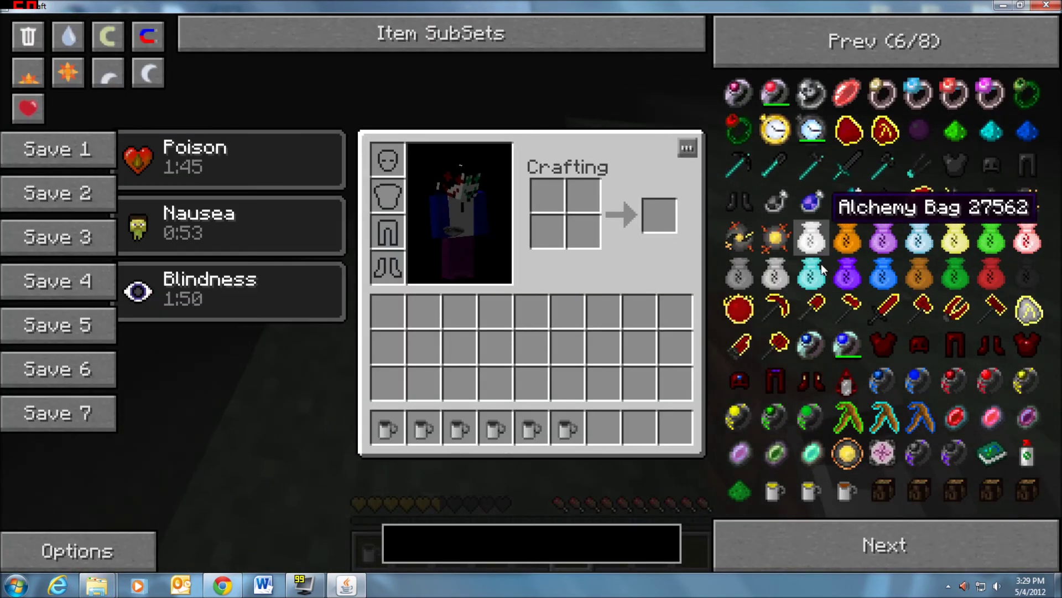
pyautogui.click(844, 493)
pyautogui.click(844, 493)
pyautogui.click(844, 494)
pyautogui.click(844, 494)
pyautogui.click(844, 493)
pyautogui.press('e')
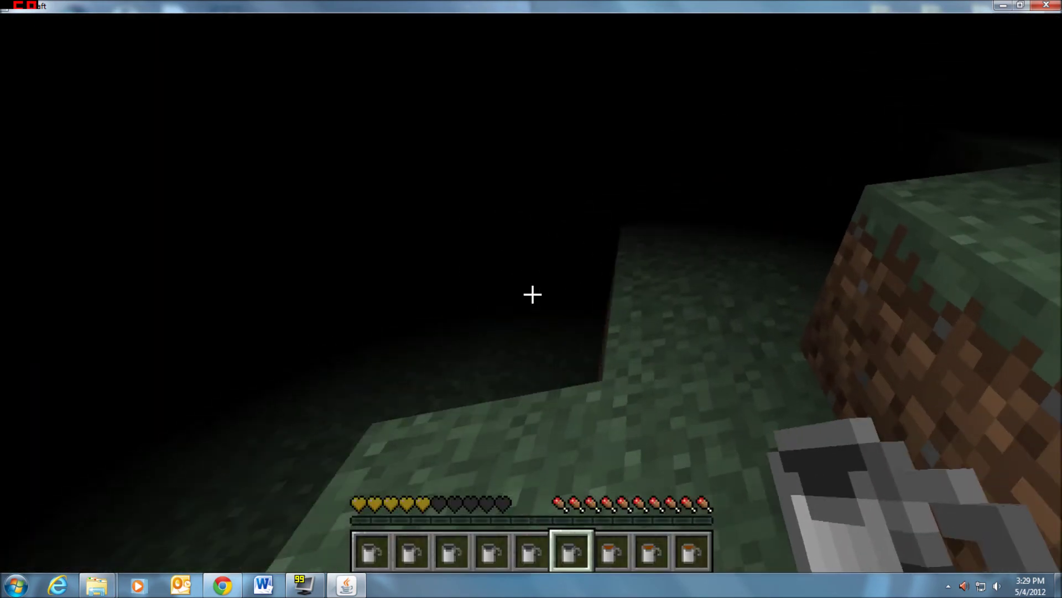
pyautogui.scroll(-1, 532, 294)
pyautogui.rightClick(532, 294)
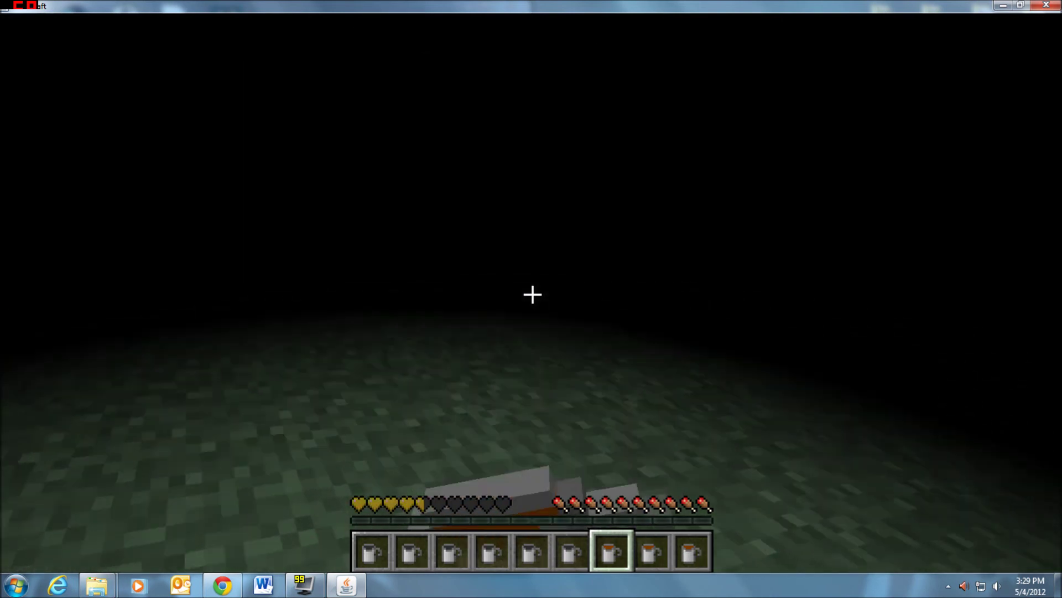
# Check the active effects in the inventory, drink the Rum in hotbar slots 8 and 9, and respawn.
pyautogui.press('e')
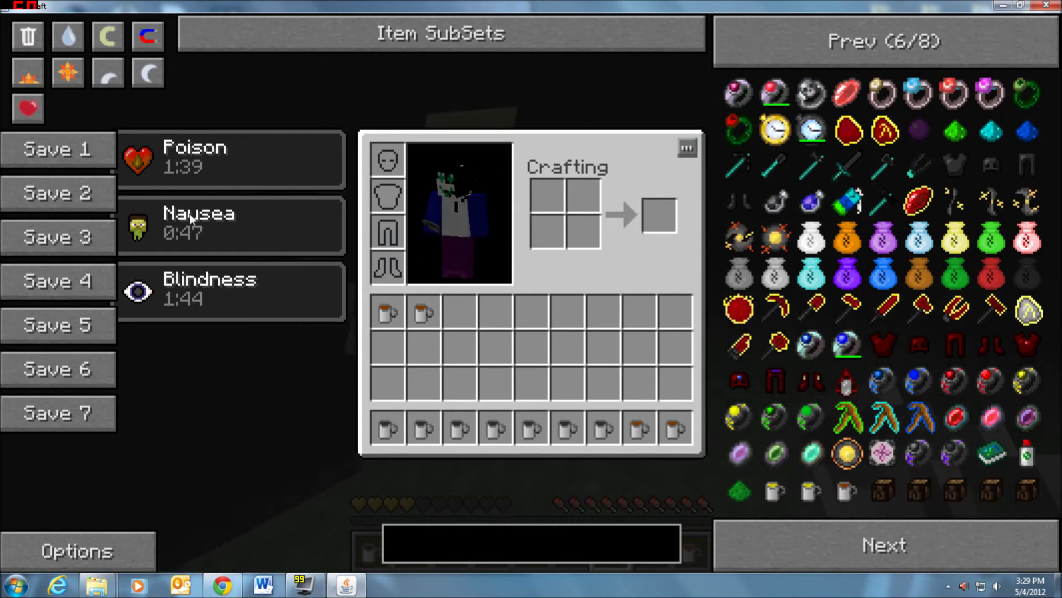
pyautogui.press('e')
pyautogui.press('8')
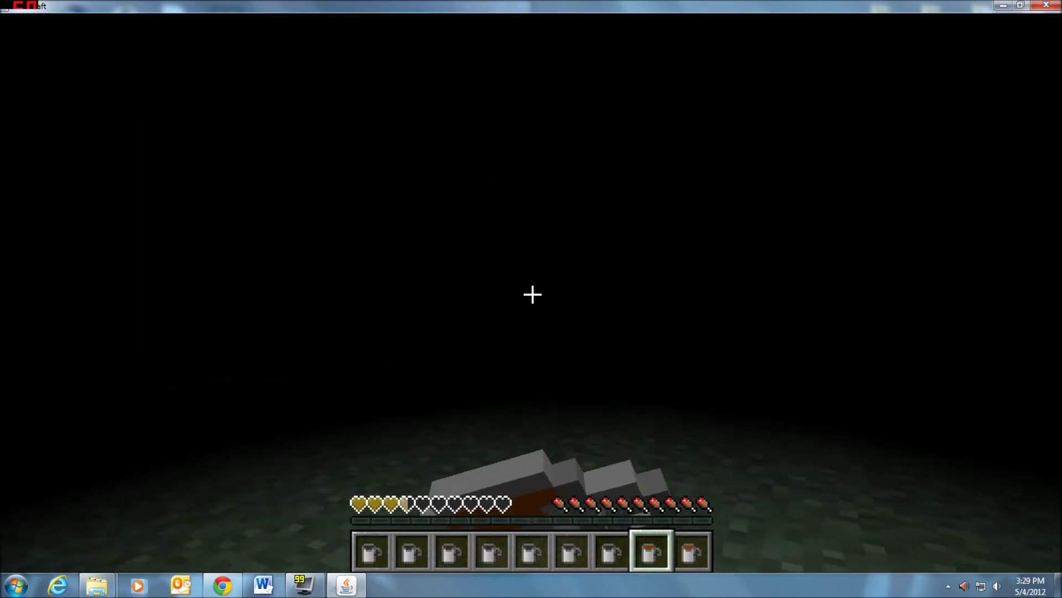
pyautogui.rightClick(532, 294)
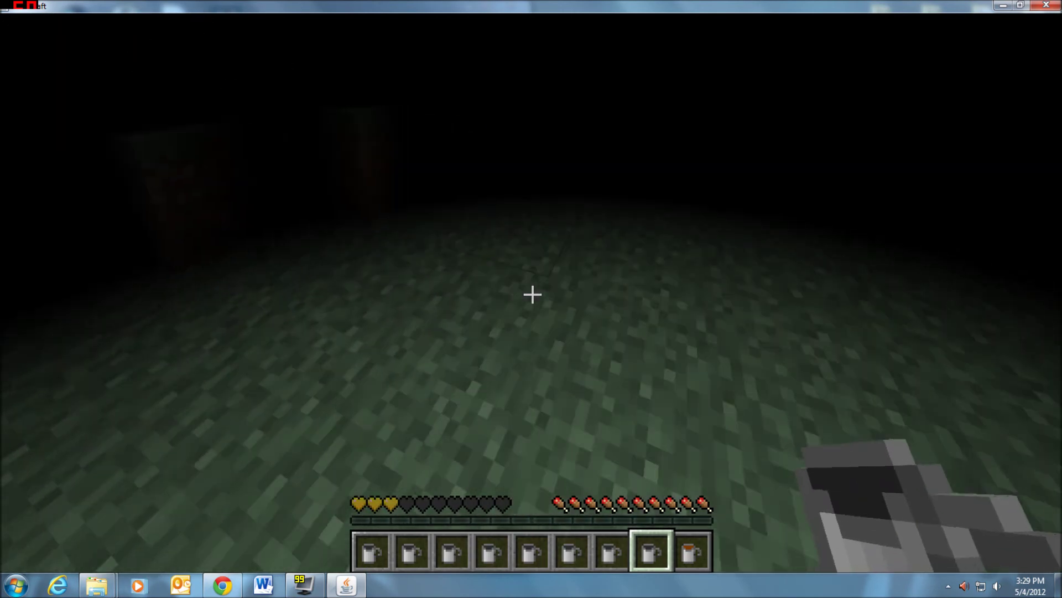
pyautogui.press('9')
pyautogui.rightClick(533, 294)
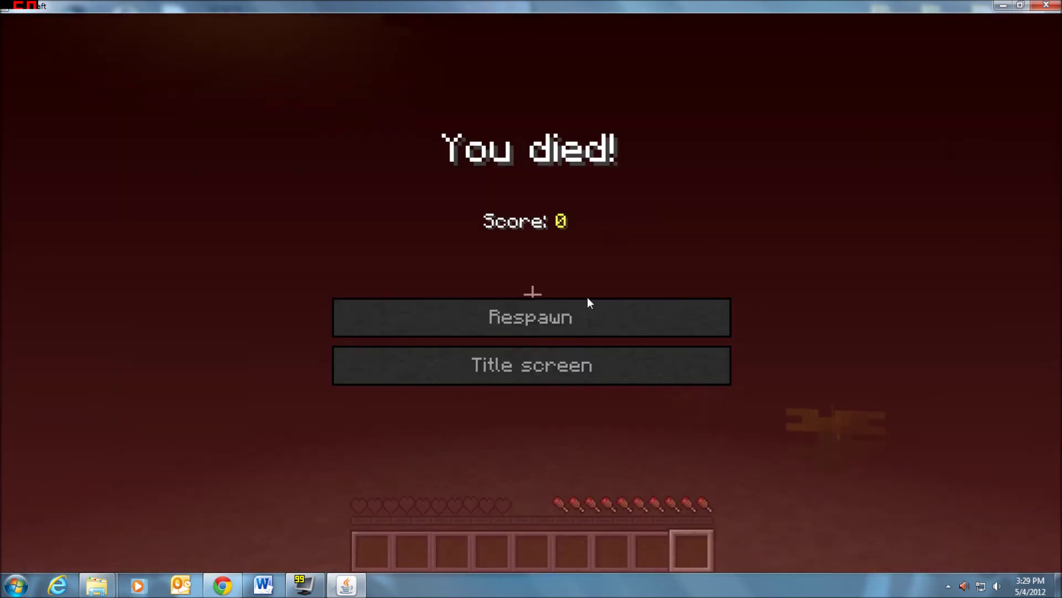
pyautogui.click(598, 318)
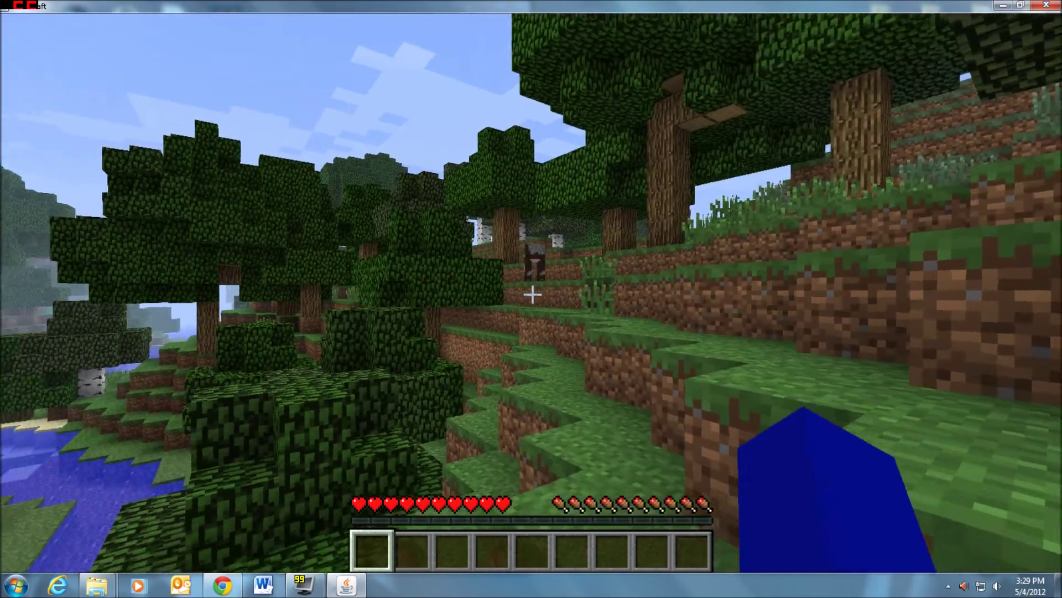
# Climb the stepped grass slope from the respawn point to the open plateau and collect one dropped mug.
pyautogui.press('w')
pyautogui.press('space')
pyautogui.press('space')
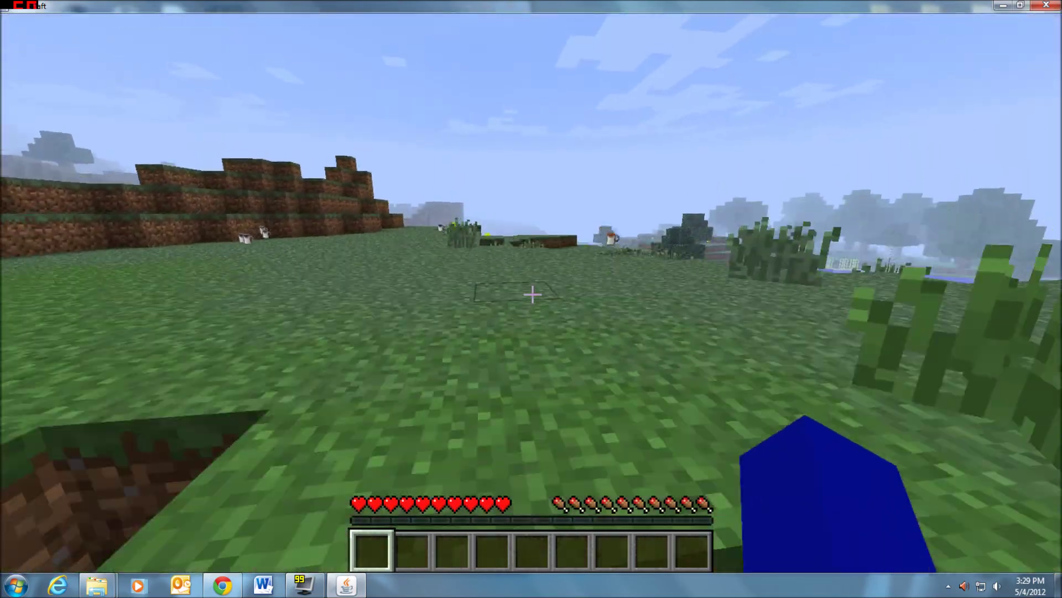
pyautogui.press('w')
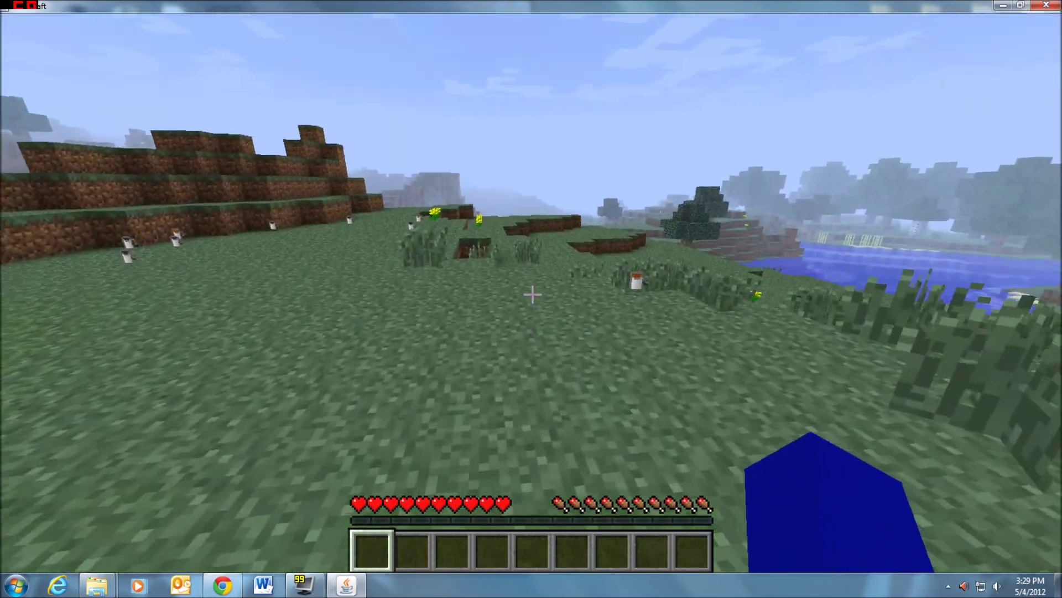
pyautogui.press('w')
# Open the inventory and leaf through the item list, from page 1 to page 8 and around to page 2, examining the modded items.
pyautogui.press('e')
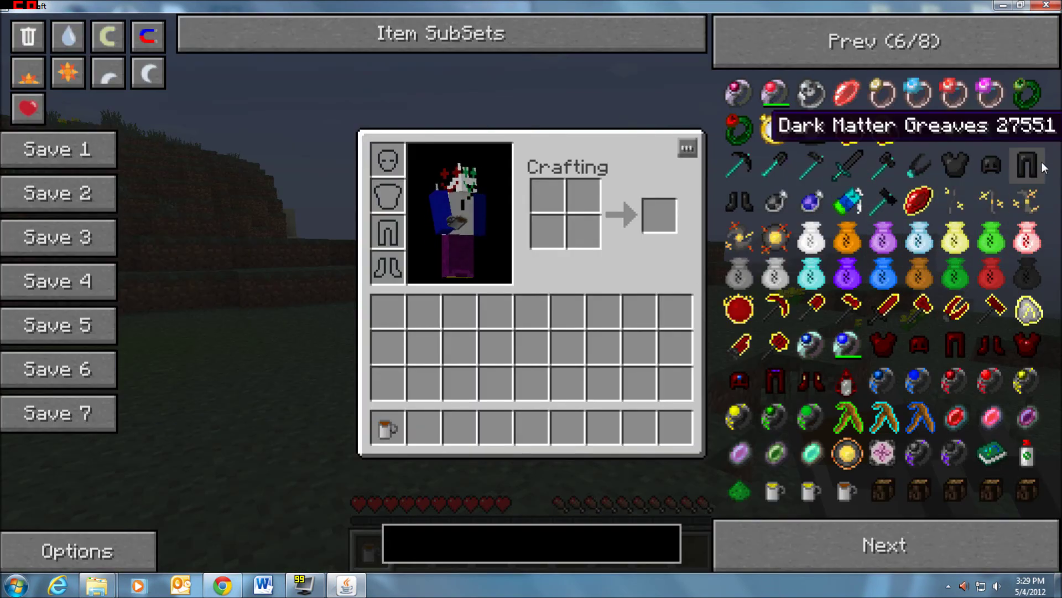
pyautogui.click(878, 49)
pyautogui.click(879, 48)
pyautogui.click(879, 48)
pyautogui.click(879, 49)
pyautogui.click(879, 48)
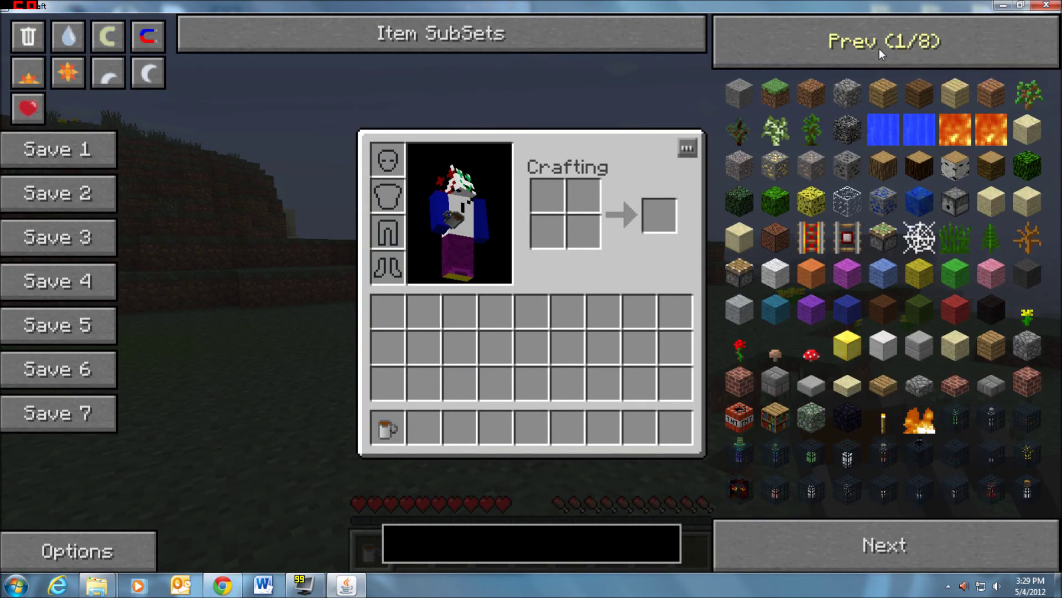
pyautogui.click(915, 568)
pyautogui.click(916, 566)
pyautogui.click(916, 567)
pyautogui.click(917, 565)
pyautogui.click(918, 564)
pyautogui.click(920, 561)
pyautogui.click(921, 560)
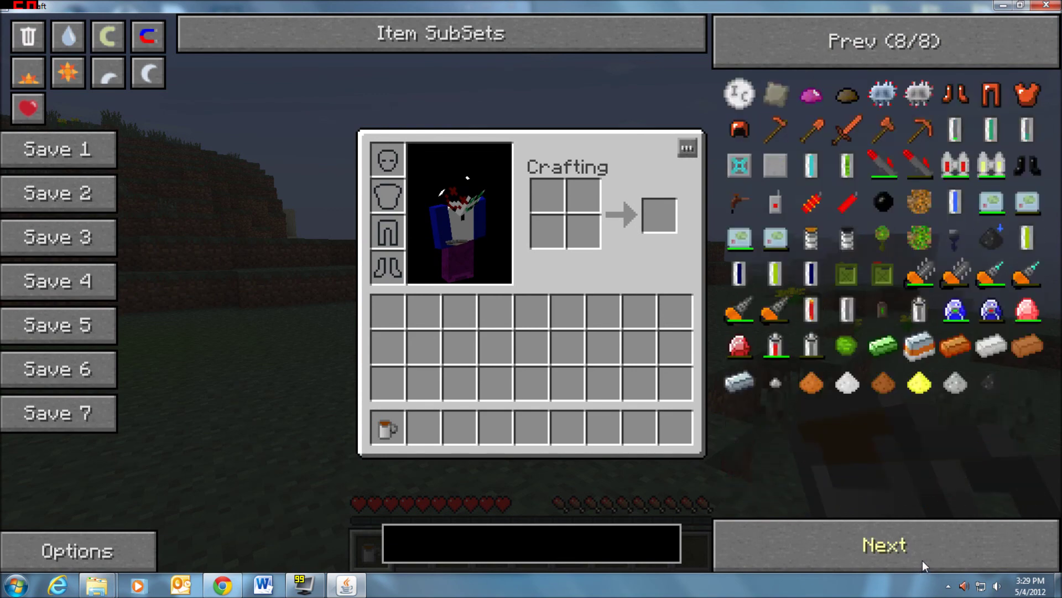
pyautogui.doubleClick(925, 554)
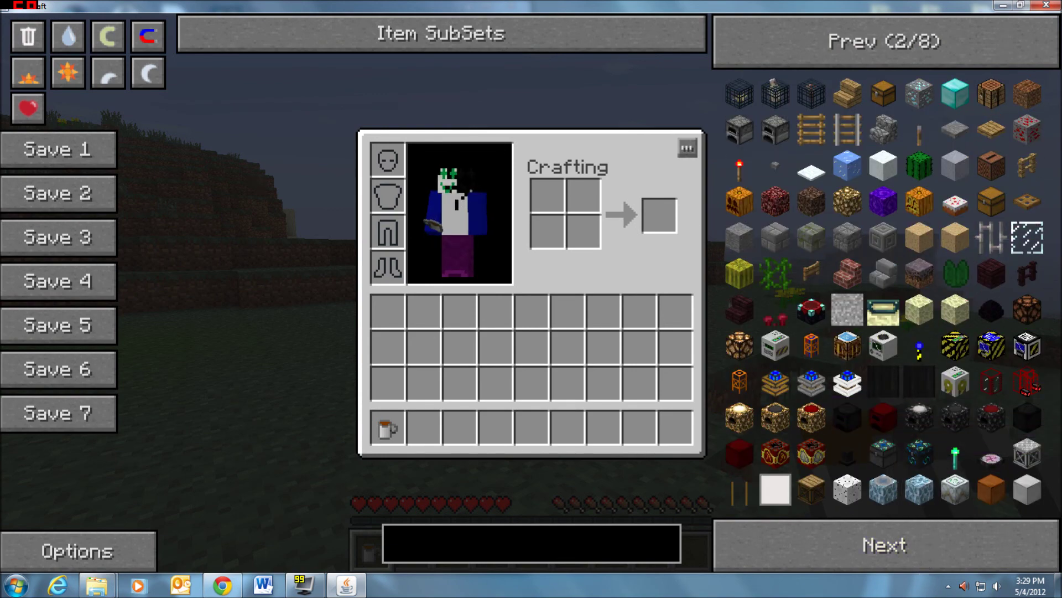
# Reopen the inventory and switch the game from full screen to windowed mode.
pyautogui.press('e')
pyautogui.press('e')
pyautogui.press('F11')
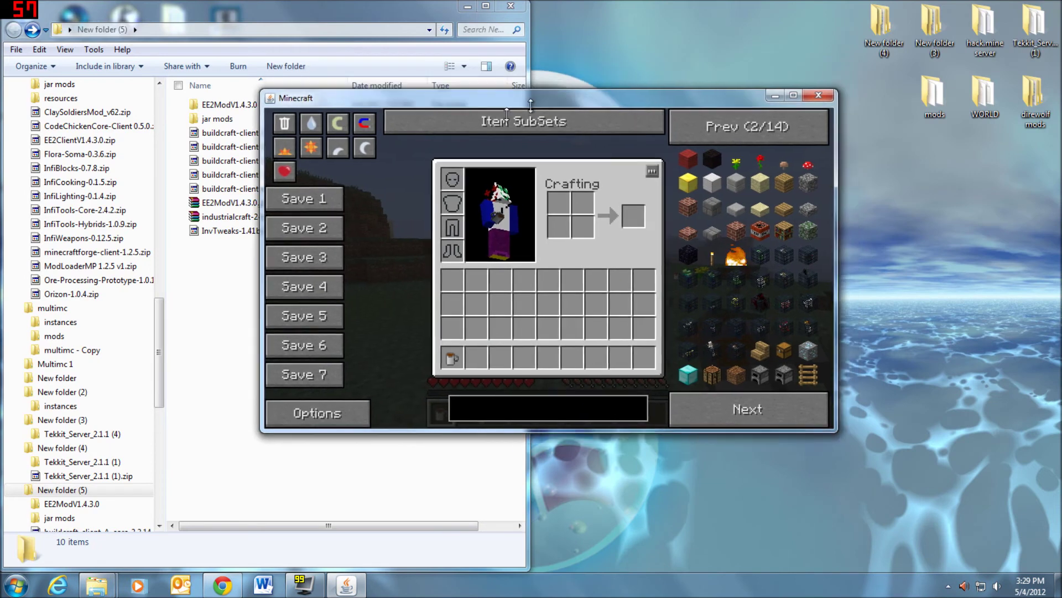